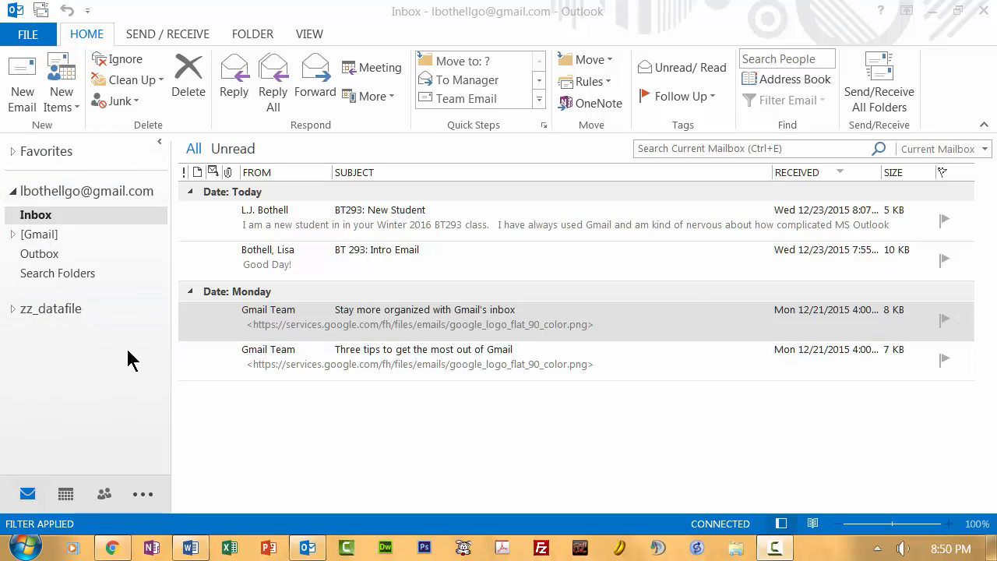
Expand and collapse the Favorites group and the zz_datafile folder tree to view the folders they contain.
left_click(13, 152)
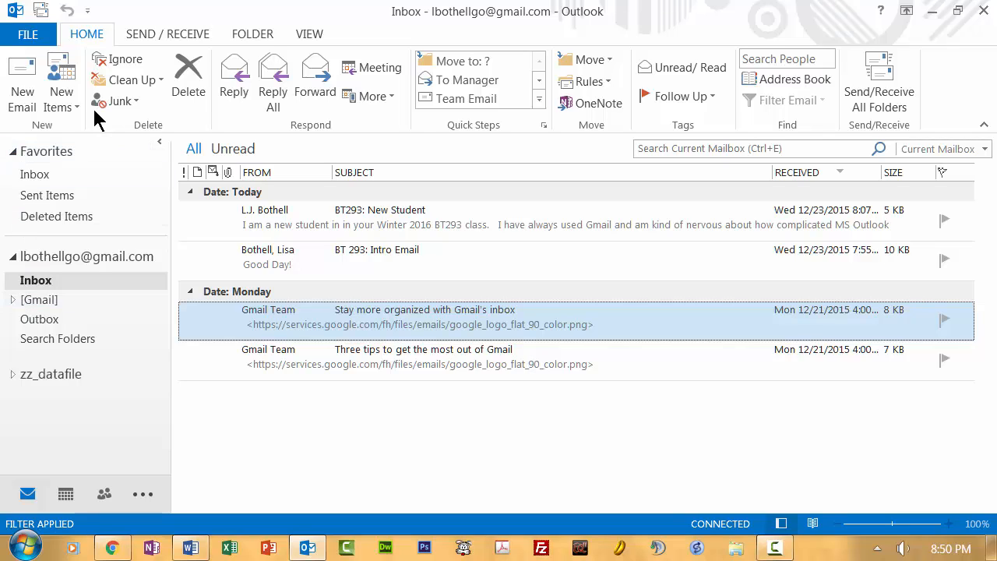
left_click(13, 152)
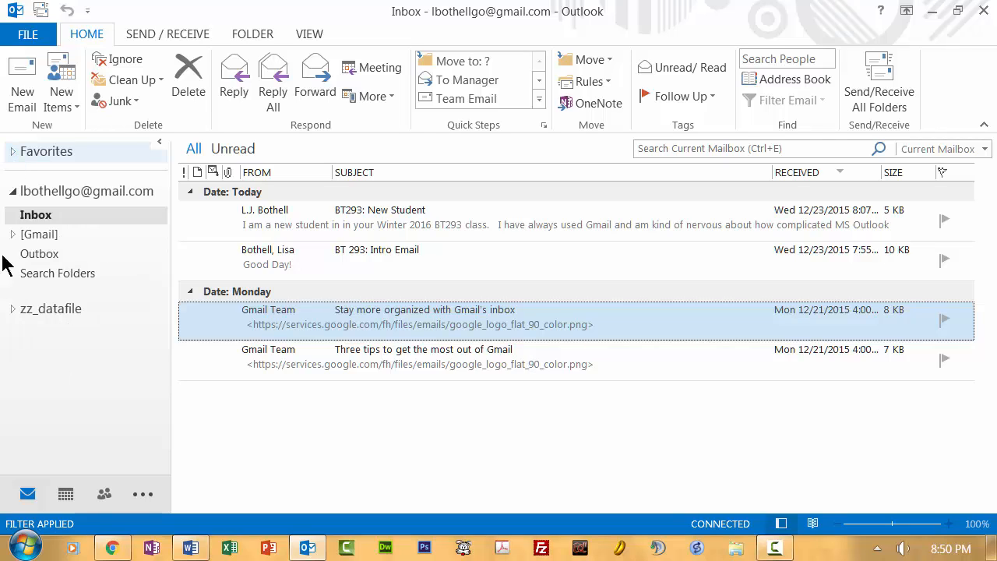
left_click(13, 310)
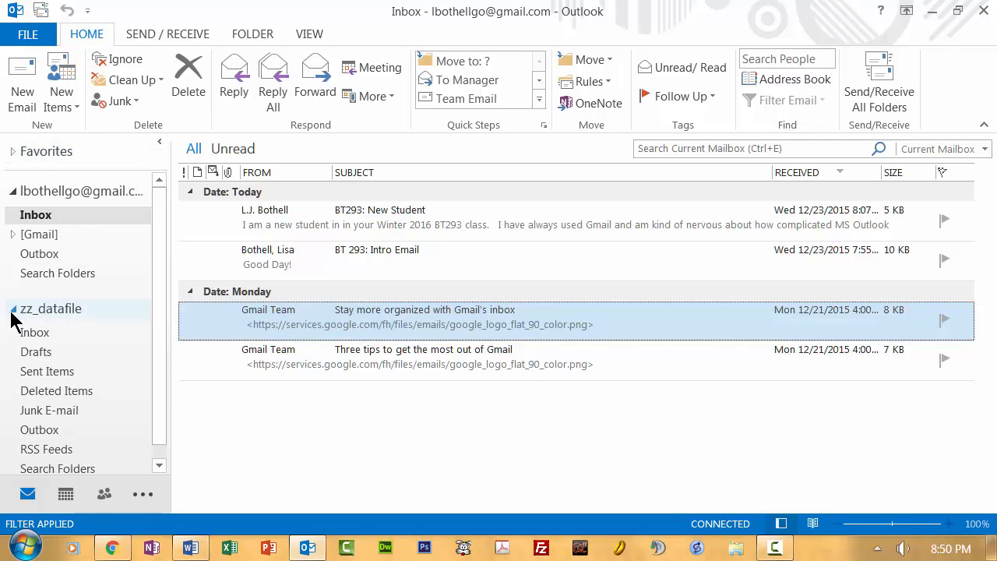
left_click(13, 310)
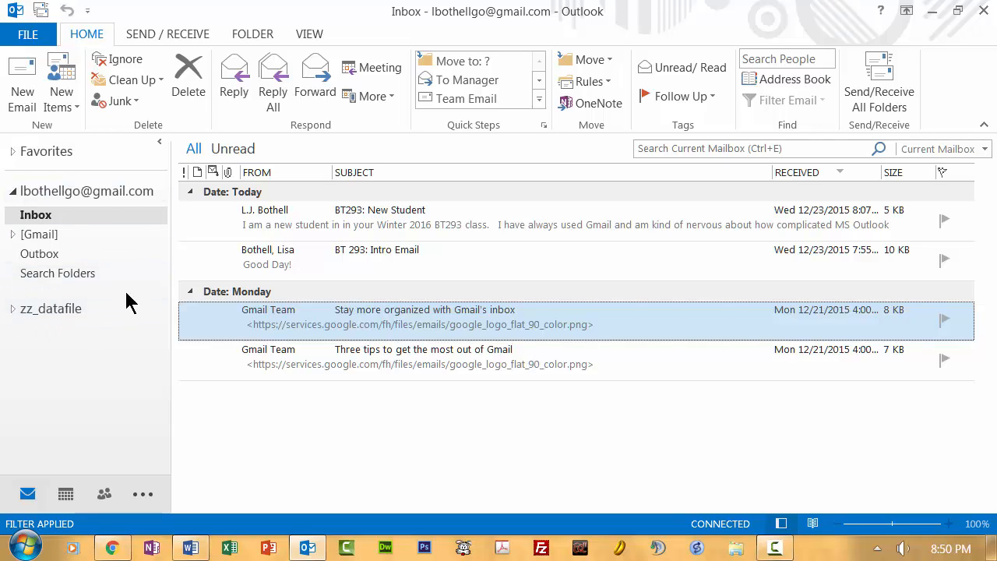
Expand the [Gmail] folder group and view its Drafts, Sent Mail, Trash, Important, Spam and Starred folders.
left_click(13, 235)
left_click(43, 221)
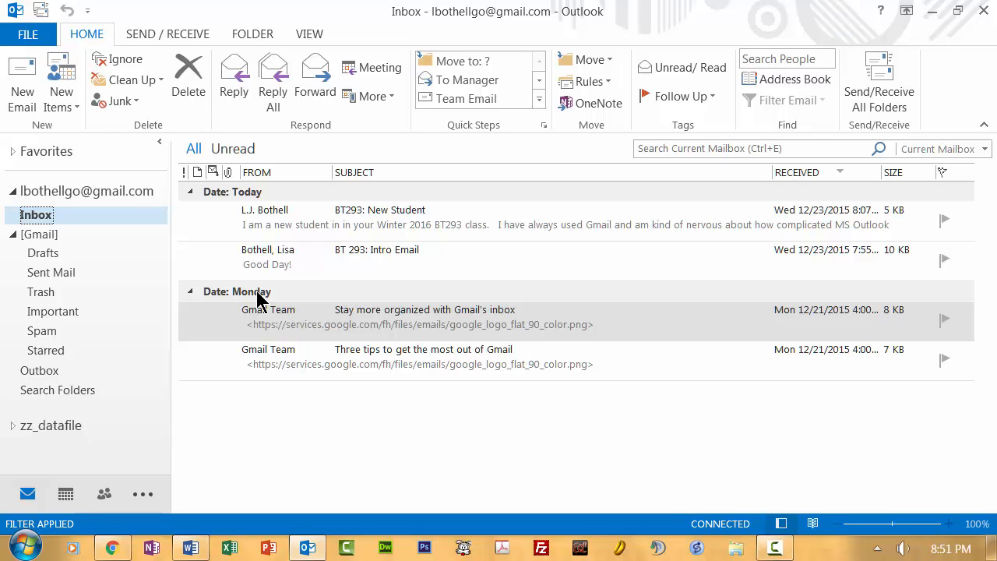
left_click(50, 255)
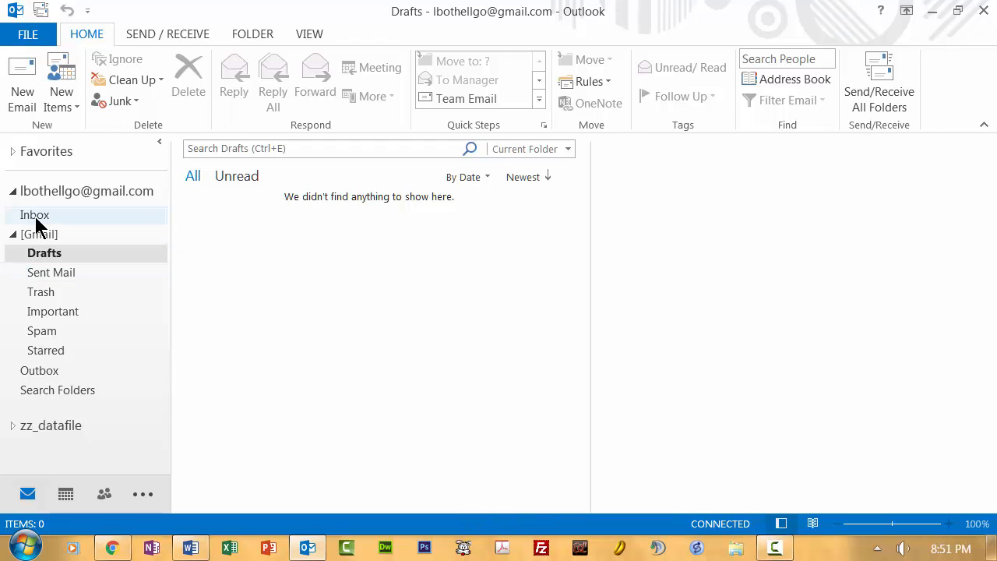
left_click(43, 279)
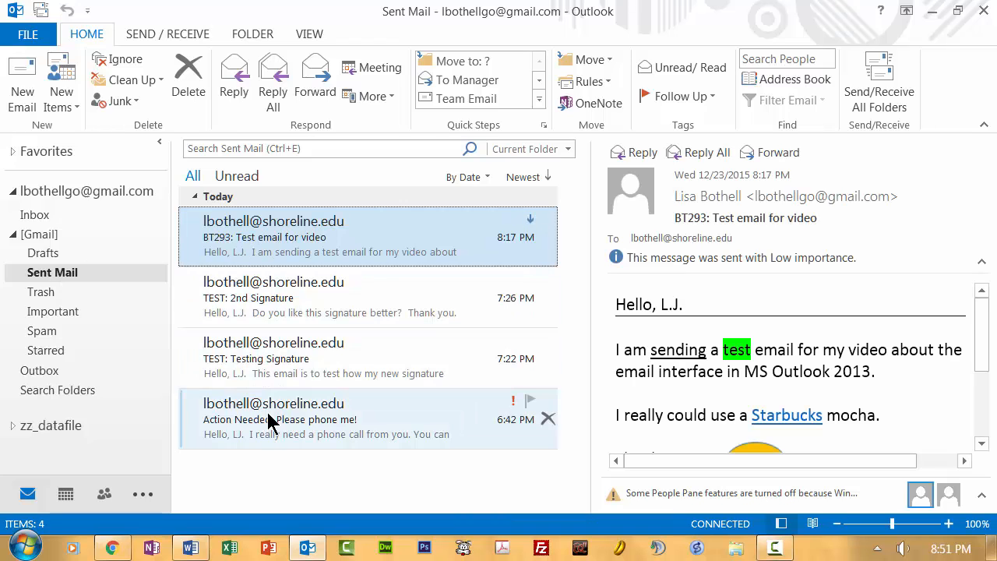
left_click(43, 293)
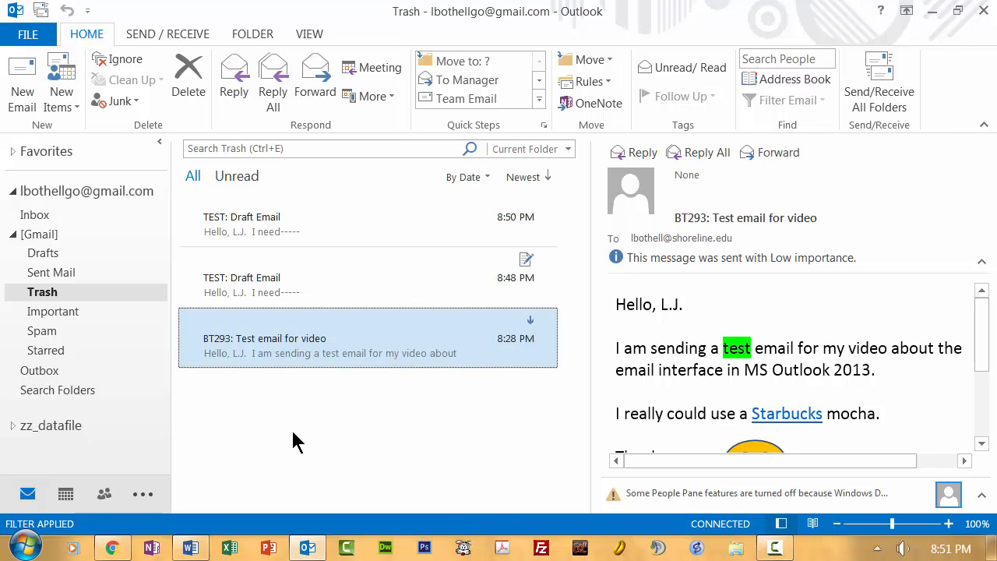
left_click(49, 311)
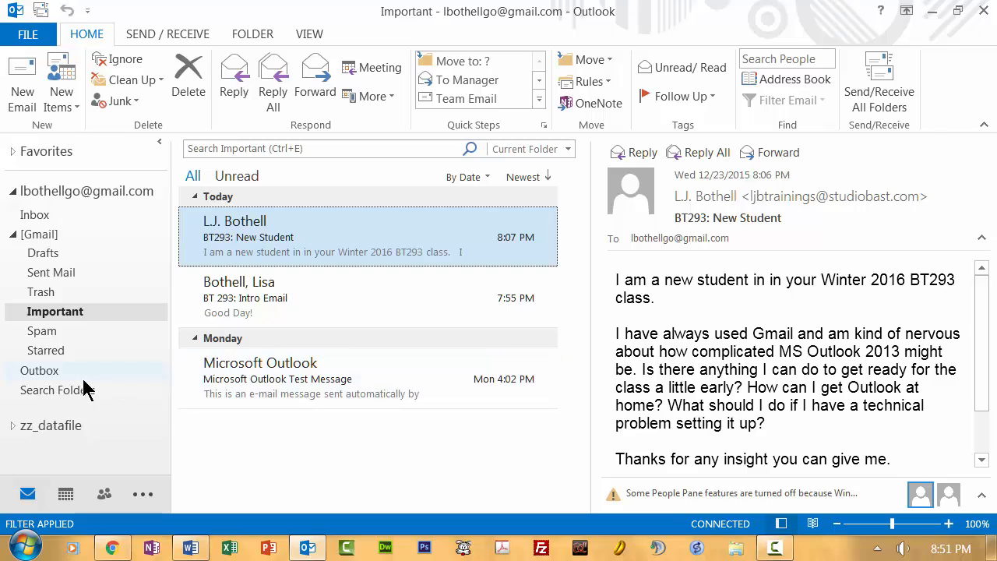
left_click(52, 338)
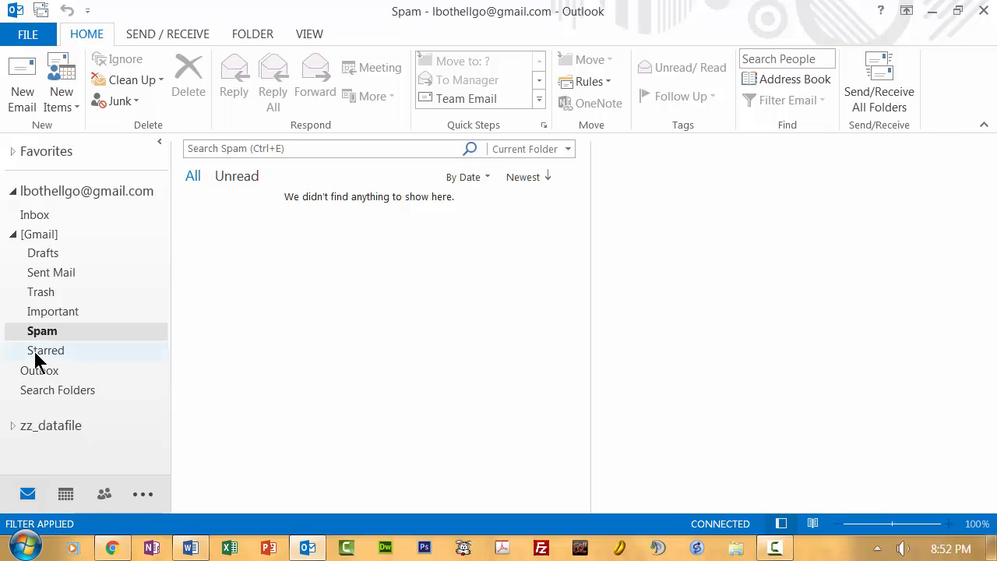
left_click(36, 354)
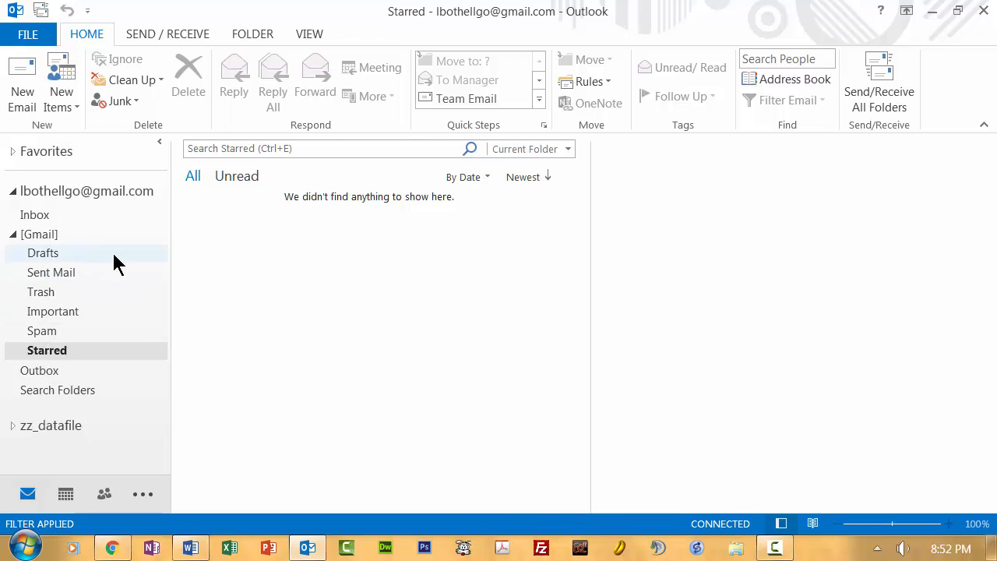
Return to the Inbox and look over its messages one by one, from "Three tips to get the most out of Gmail" up to "BT293: New Student".
left_click(35, 216)
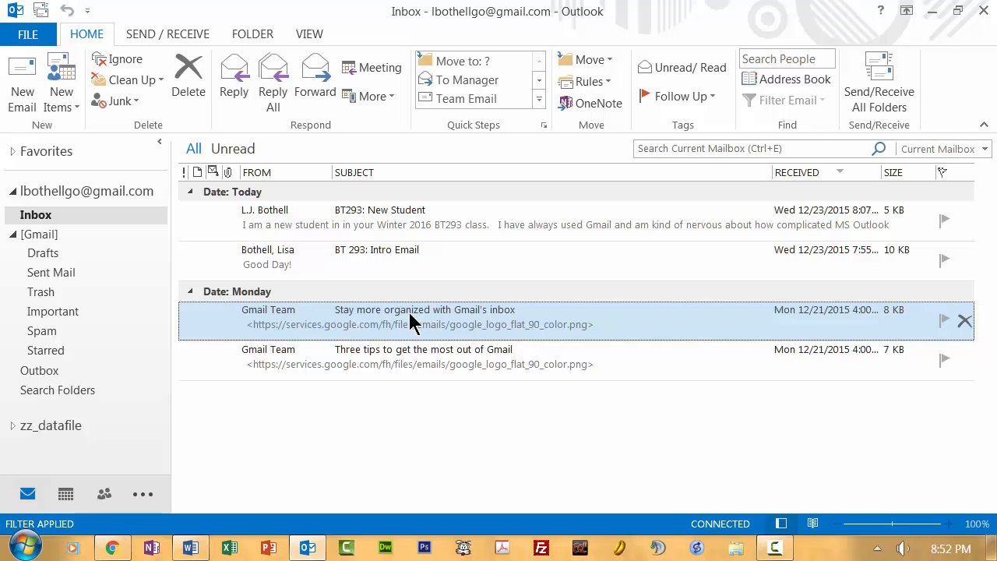
left_click(416, 368)
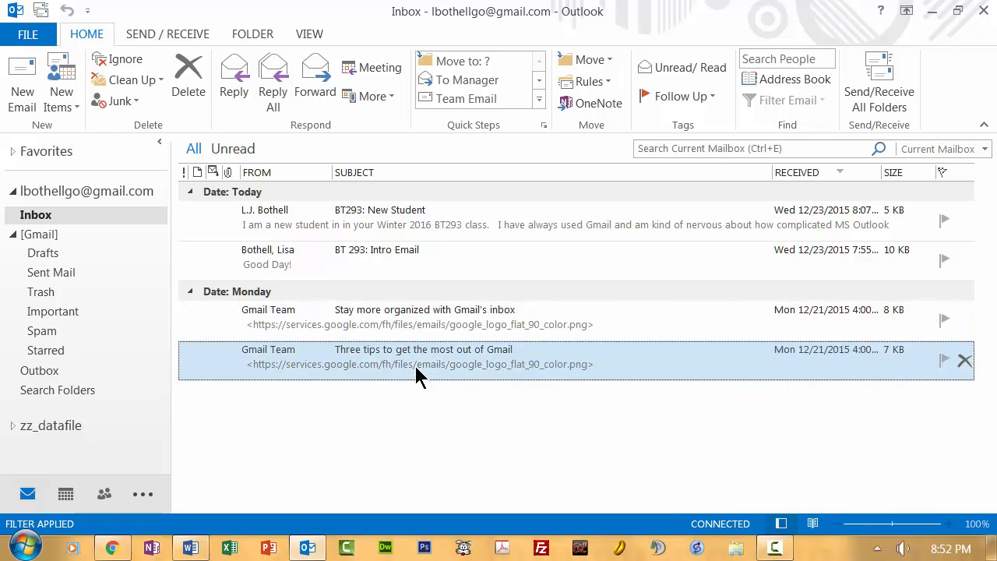
left_click(339, 259)
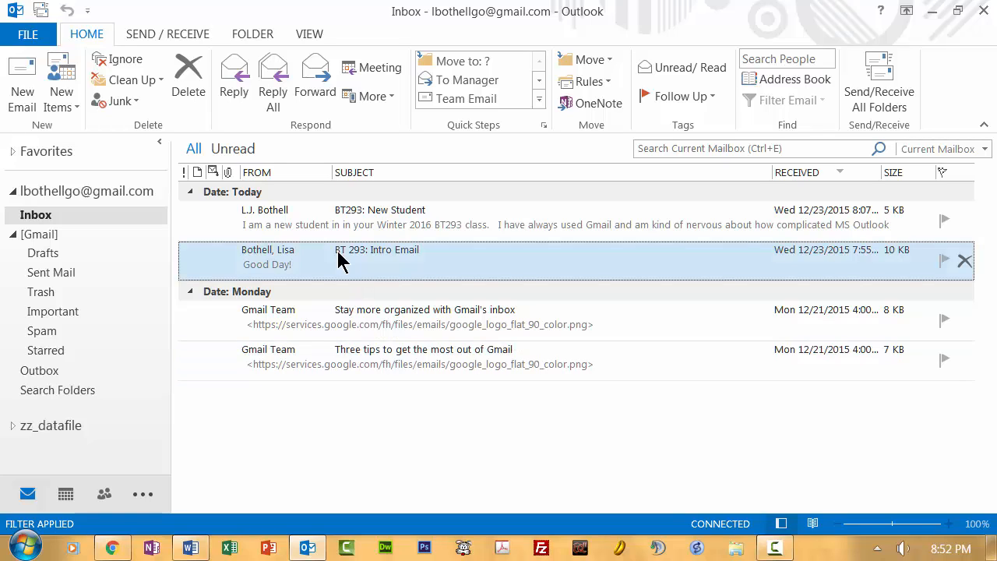
left_click(405, 220)
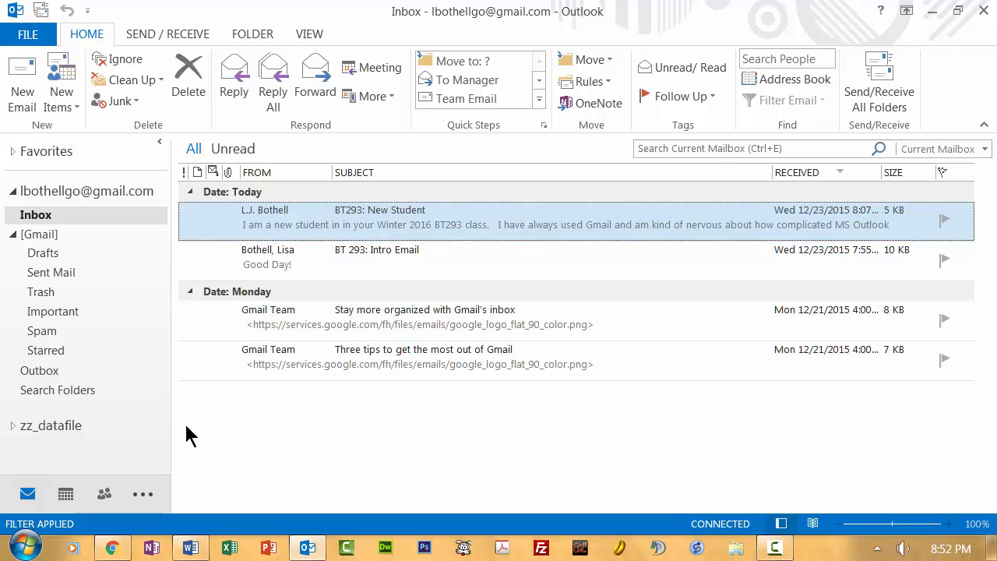
Open the "BT293: New Student" message in its own window, read it and close it.
double_click(389, 221)
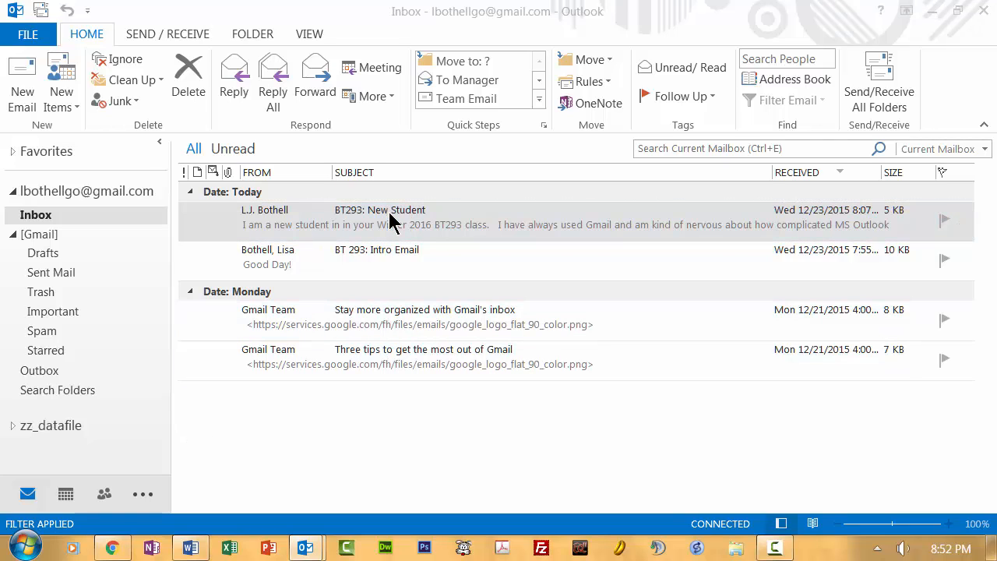
mouse_move(241, 237)
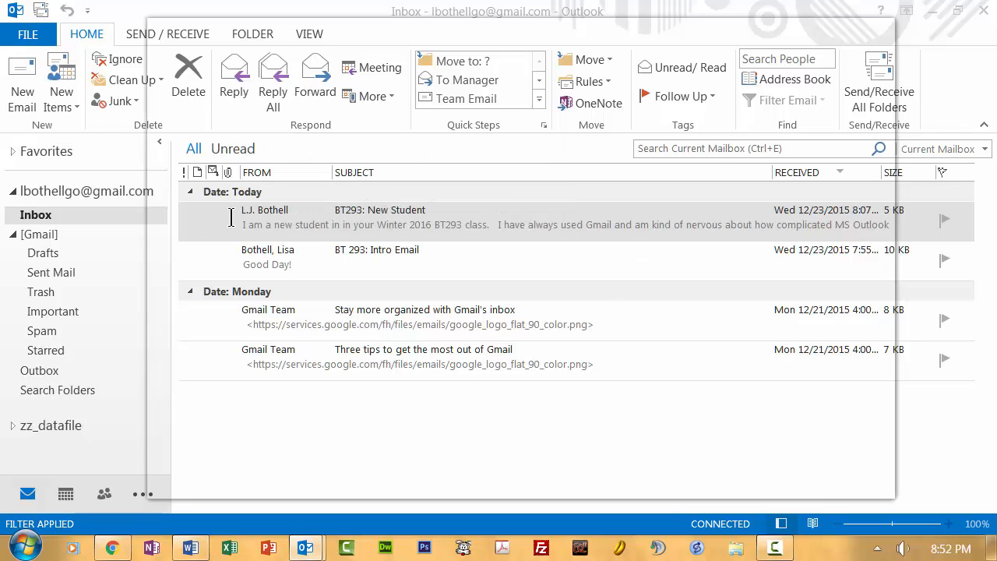
mouse_move(693, 26)
left_mouse_down()
mouse_move(623, 37)
mouse_move(707, 23)
left_mouse_up()
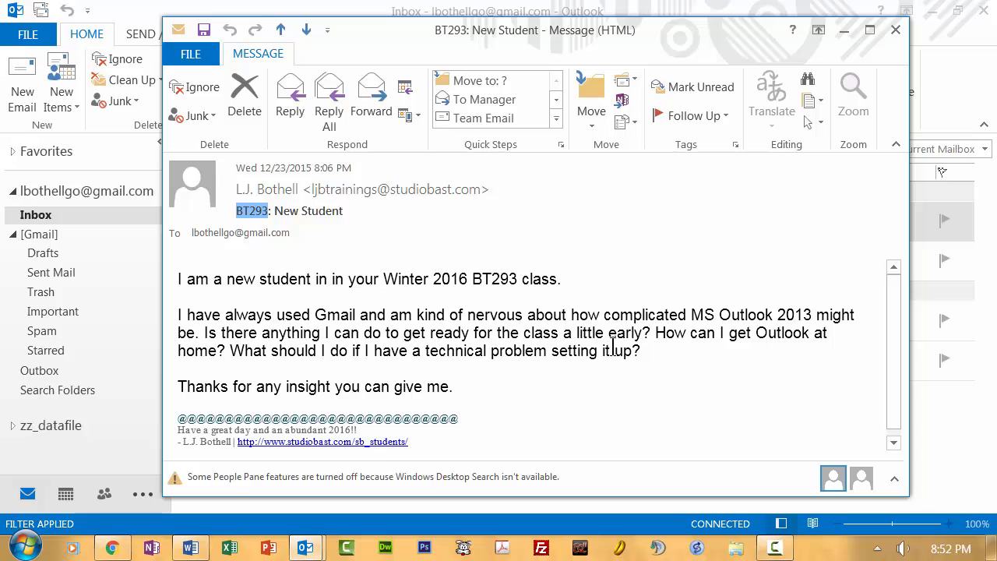
left_click(666, 360)
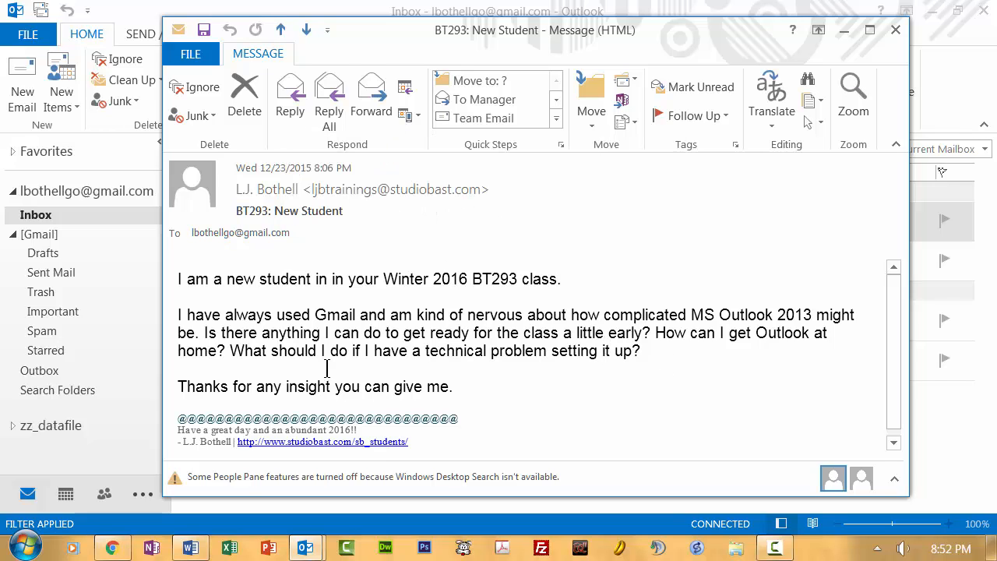
left_click(894, 33)
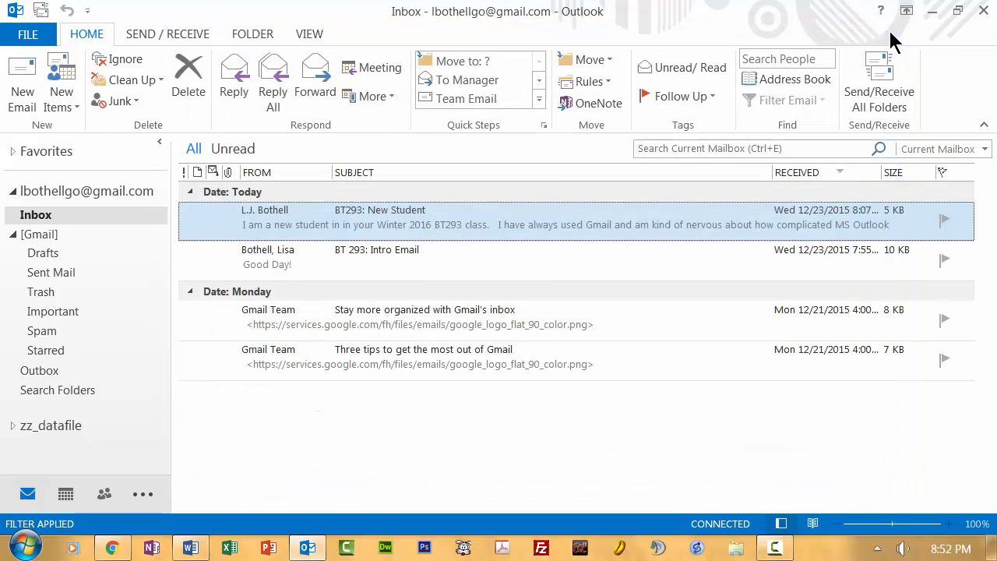
Open the "BT 293: Intro Email" message in its own window, look through it and close it.
left_click(401, 253)
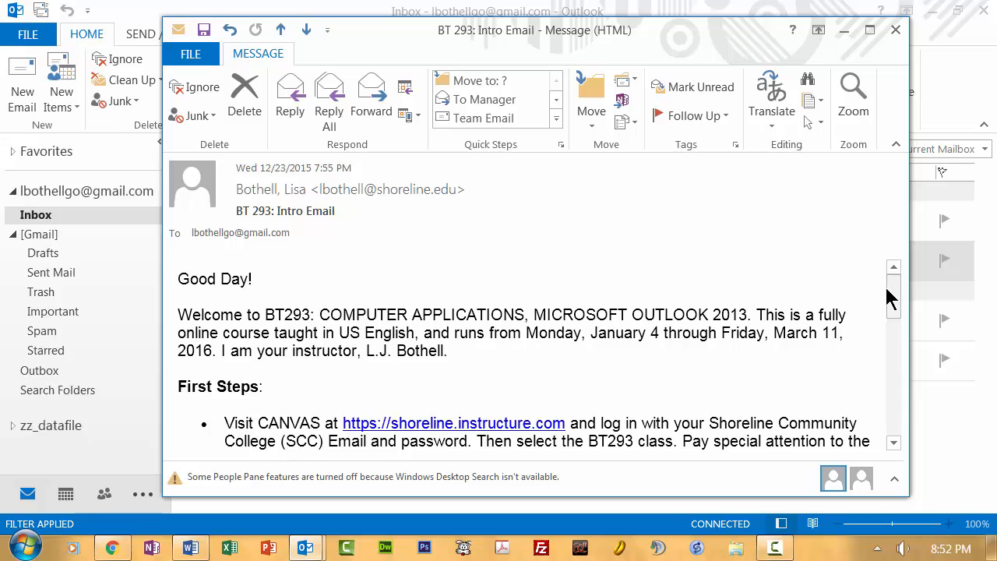
mouse_move(892, 296)
left_mouse_down()
mouse_move(896, 415)
mouse_move(895, 267)
left_mouse_up()
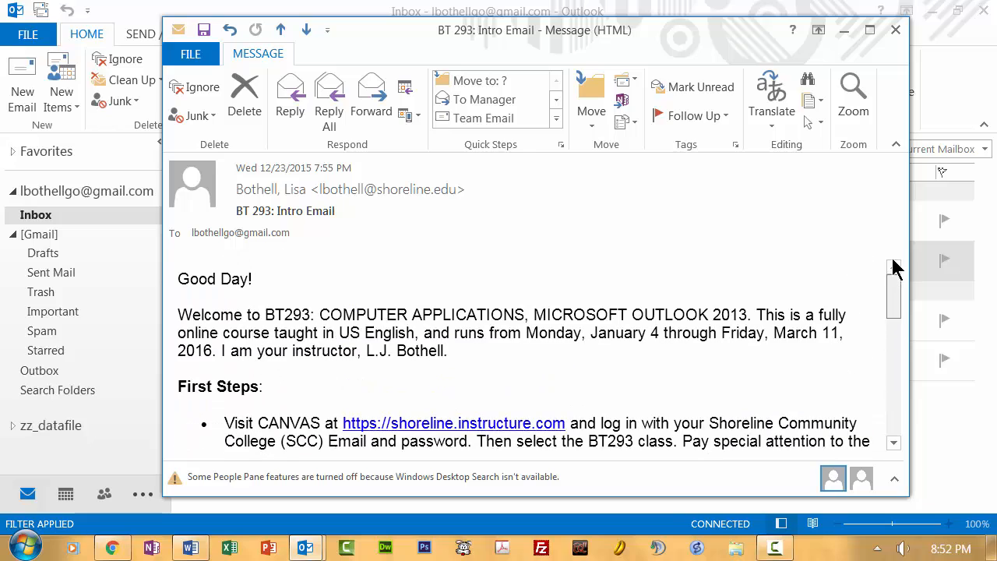
left_click(895, 31)
left_click(385, 309)
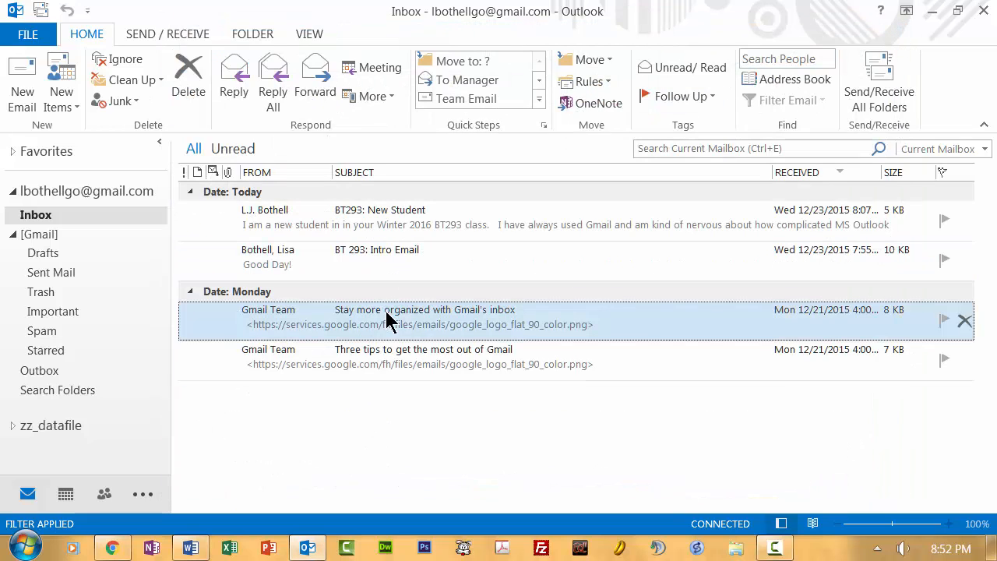
left_click(349, 368)
left_click(363, 329)
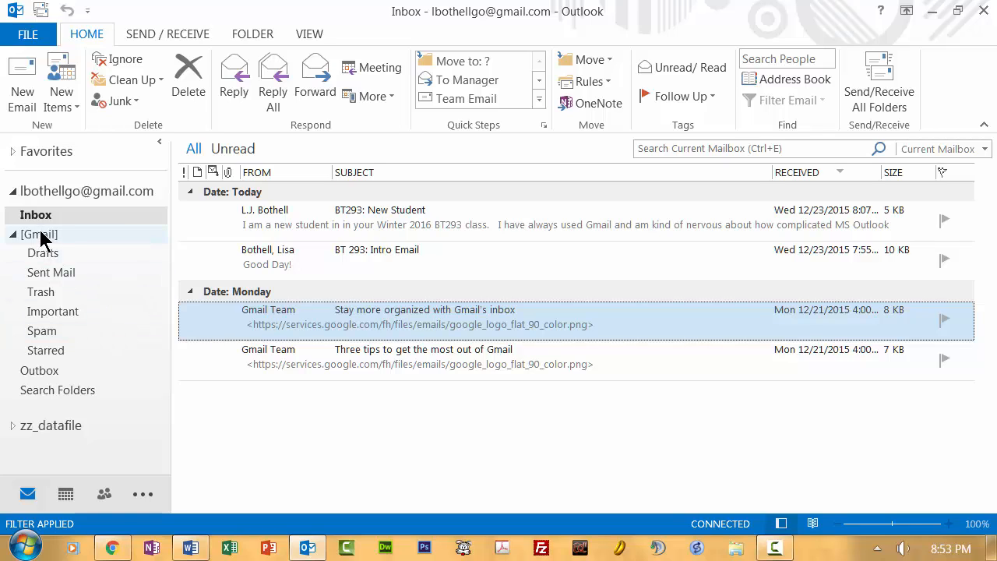
Create a new folder named Reference directly under the Gmail account.
left_click(44, 197)
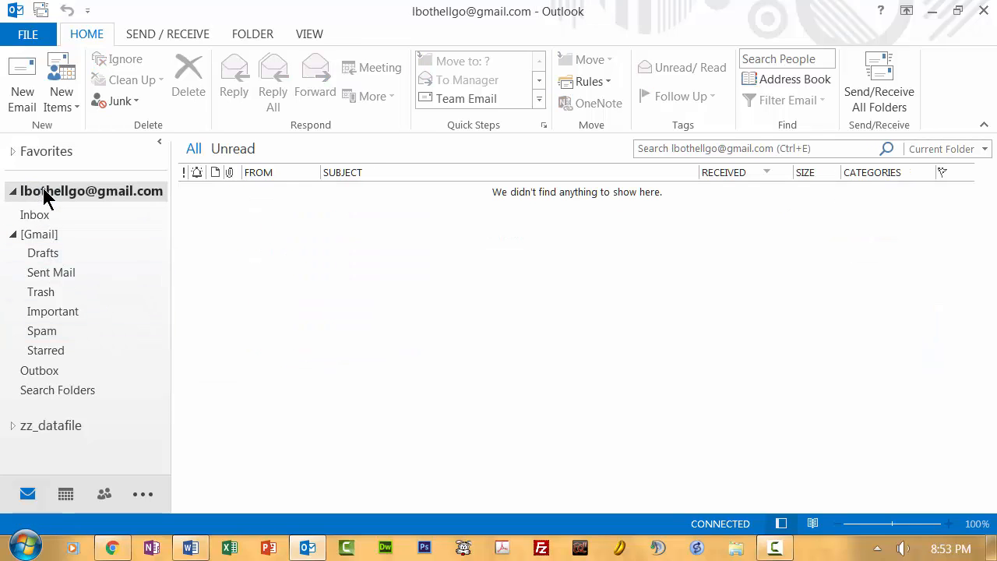
right_click(45, 197)
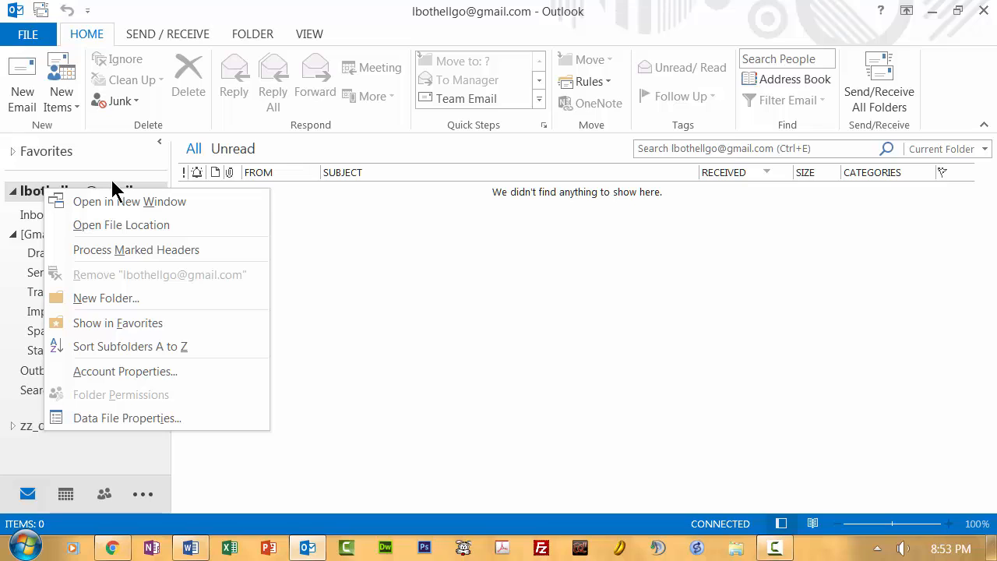
left_click(106, 298)
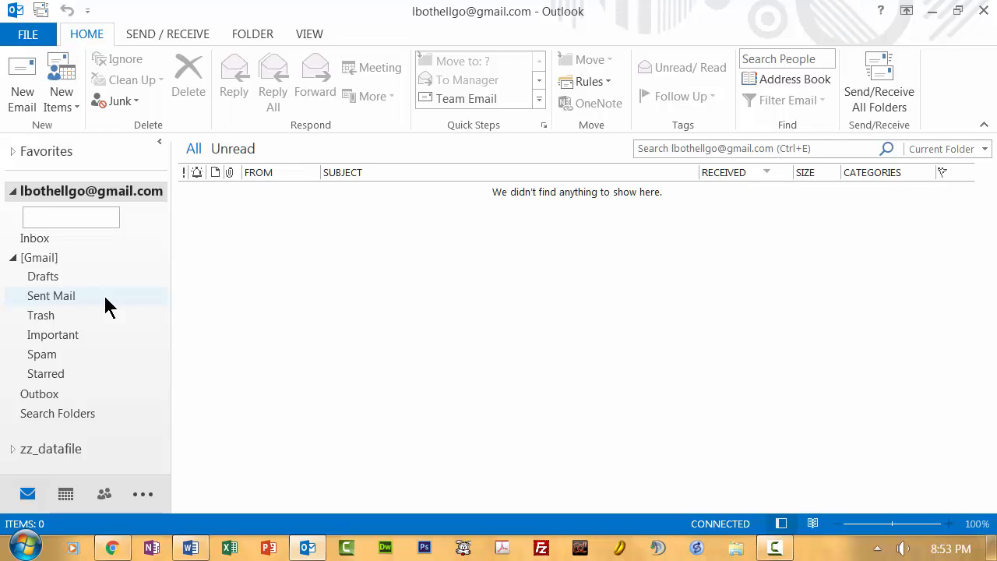
type("Reference")
key("Return")
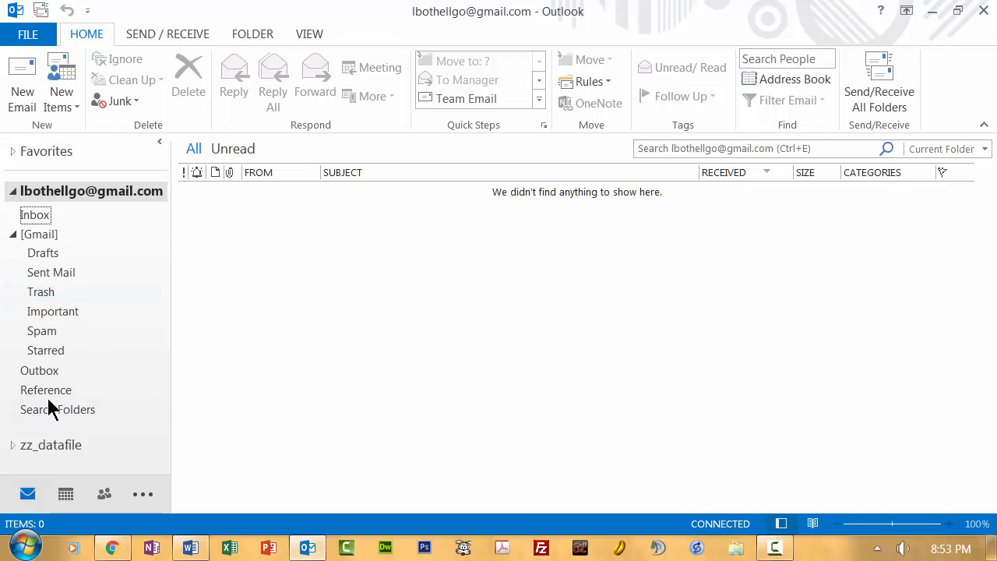
Move both Gmail Team messages from the Inbox into the Reference folder and open that folder.
left_click(36, 215)
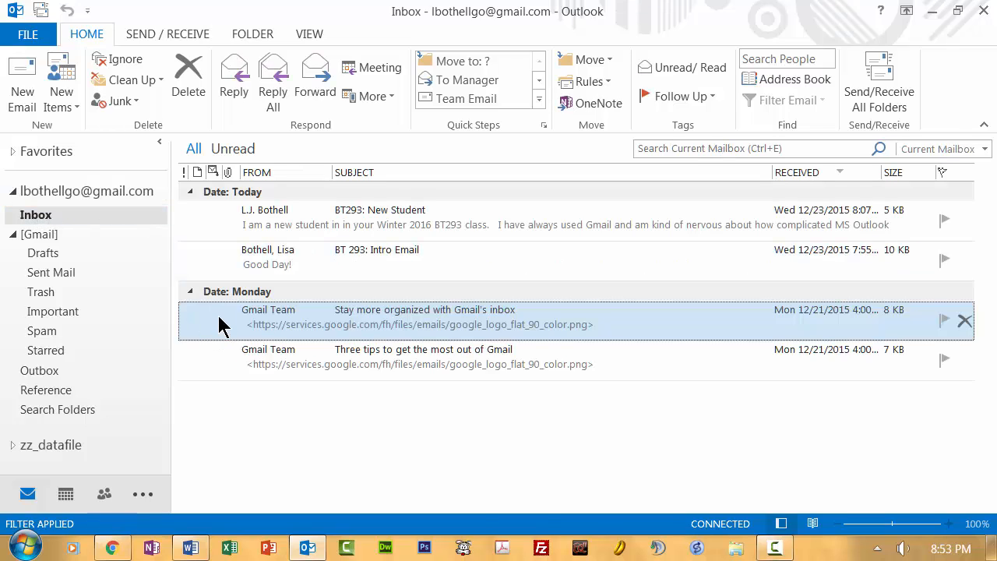
left_click_drag(400, 329, 89, 402)
left_click_drag(345, 336, 84, 391)
left_click(72, 395)
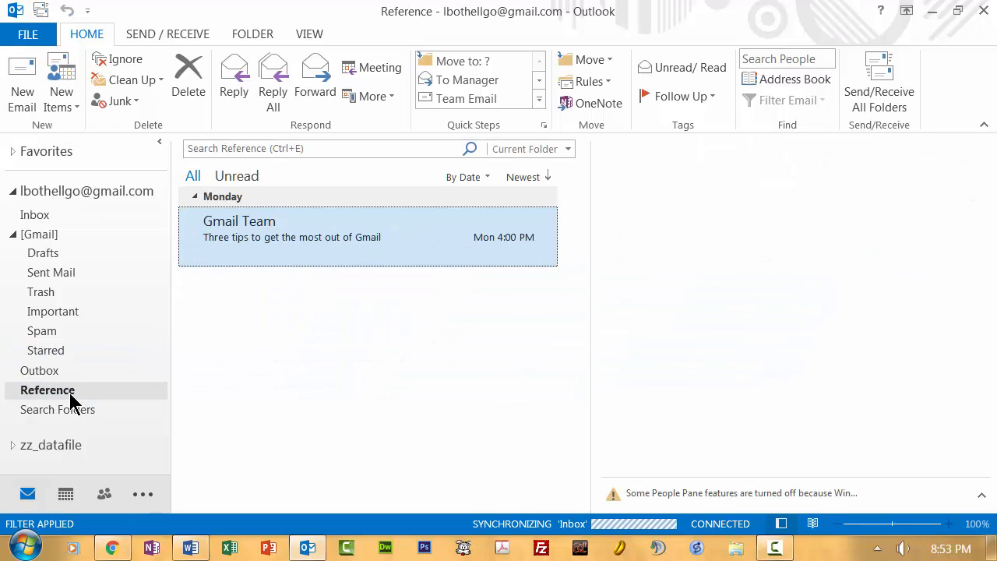
Check the messages left in the Inbox and those in the Reference folder, ending back in the Inbox.
left_click(35, 210)
left_click(35, 218)
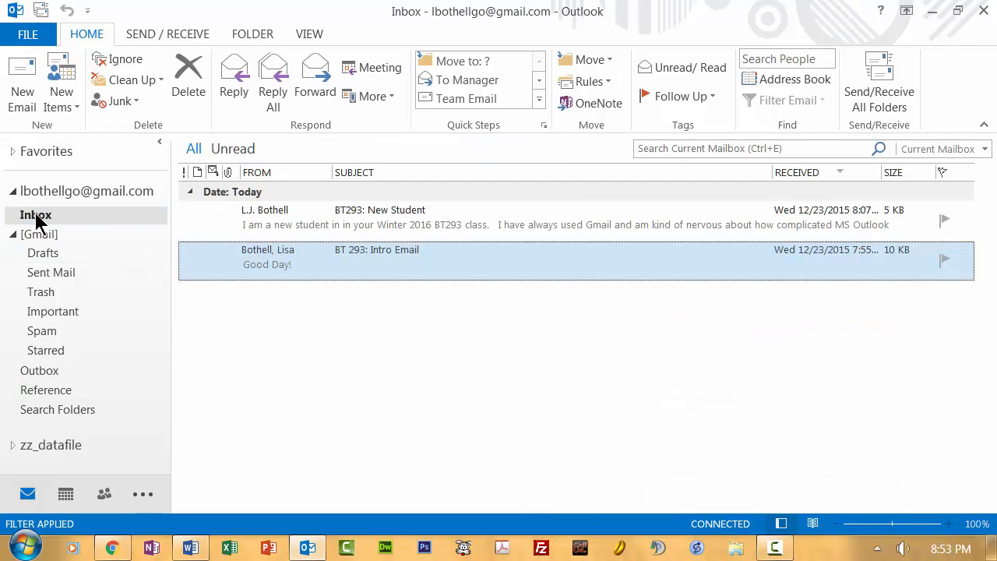
left_click(405, 216)
left_click(390, 273)
left_click(39, 391)
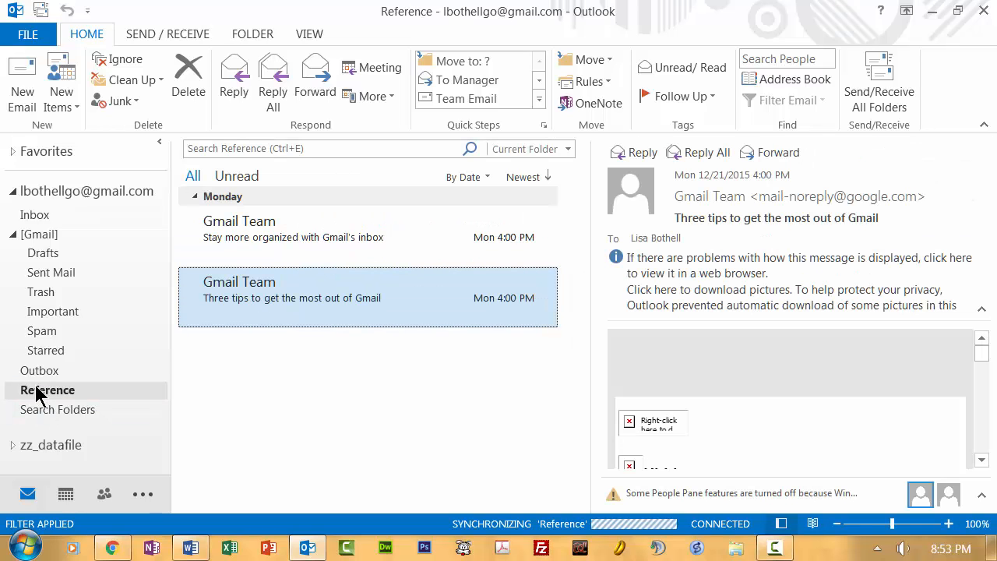
left_click(45, 192)
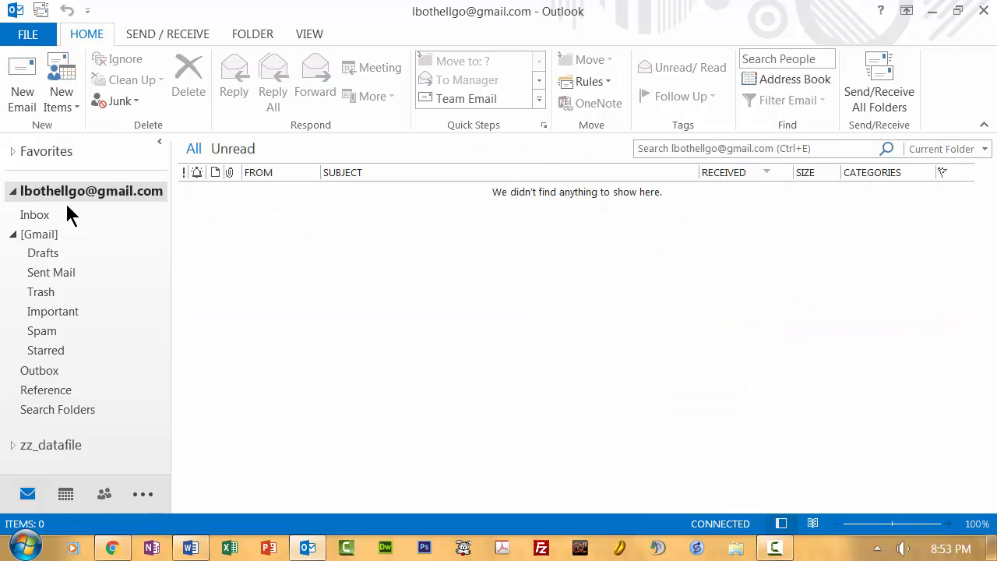
left_click(44, 216)
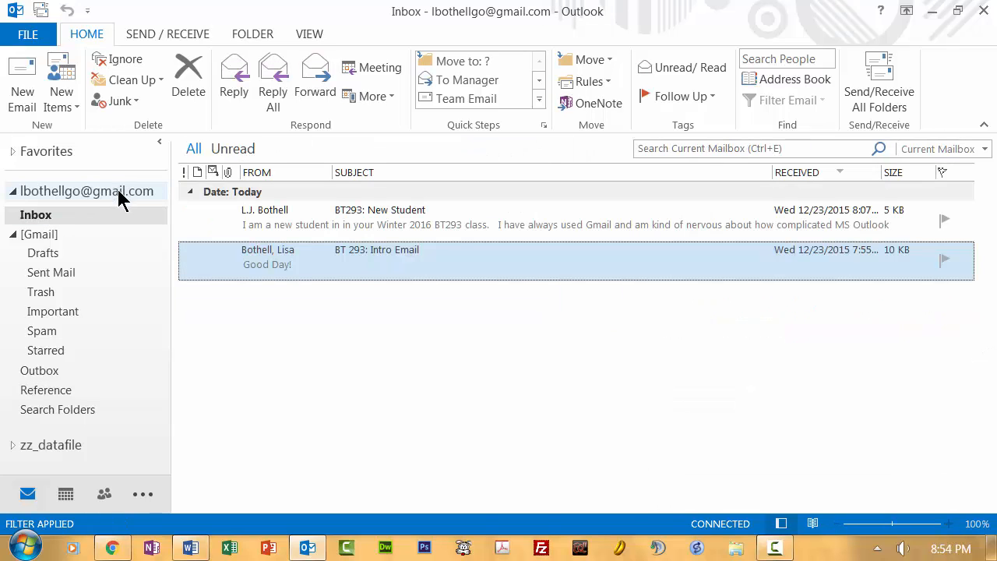
Create a new folder named Students directly under the Gmail account.
left_click(121, 199)
right_click(121, 199)
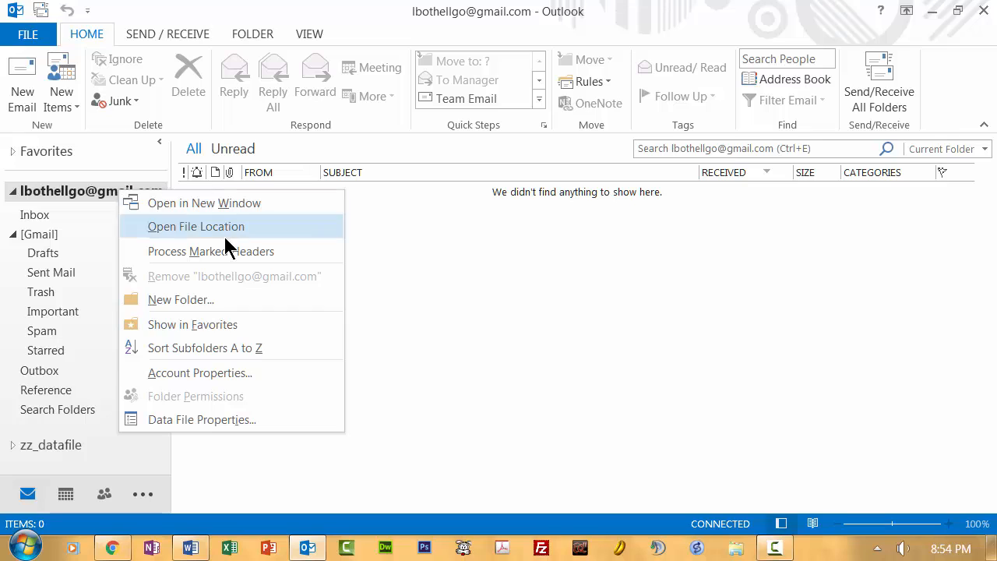
left_click(198, 299)
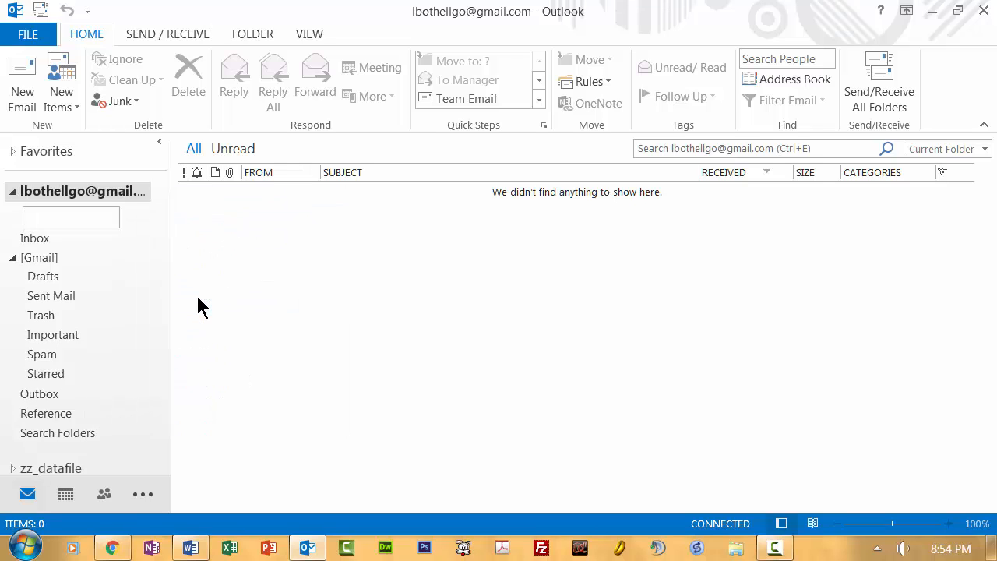
type("Students")
key("Return")
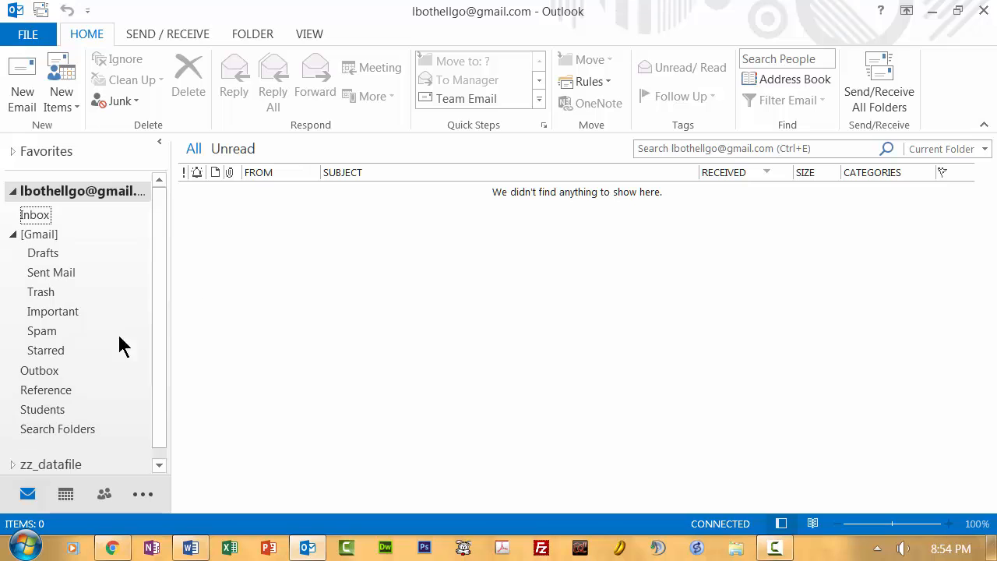
Check the Students folder and move the "BT293: New Student" message from the Inbox into it.
left_click(60, 411)
left_click(42, 210)
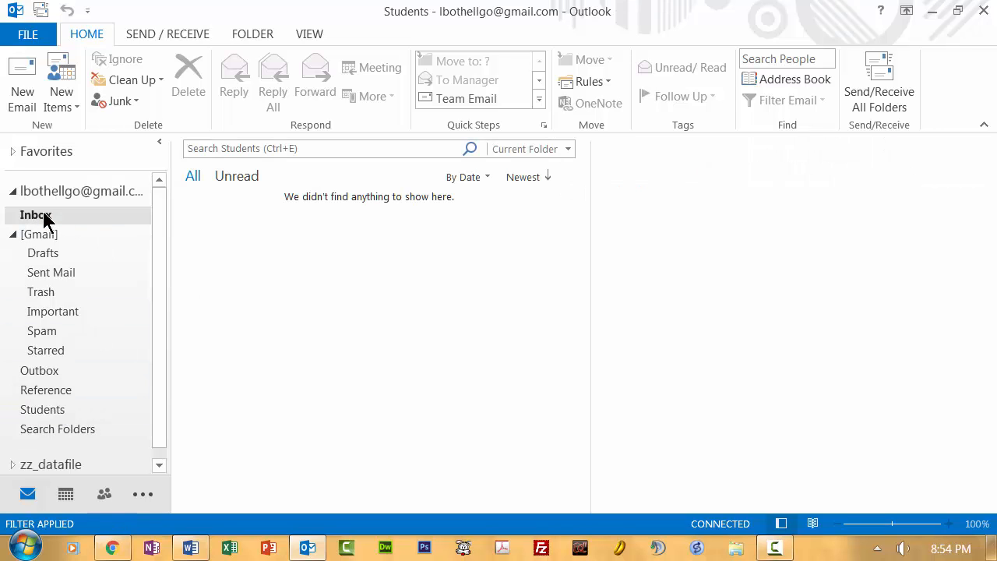
left_click_drag(372, 209, 64, 416)
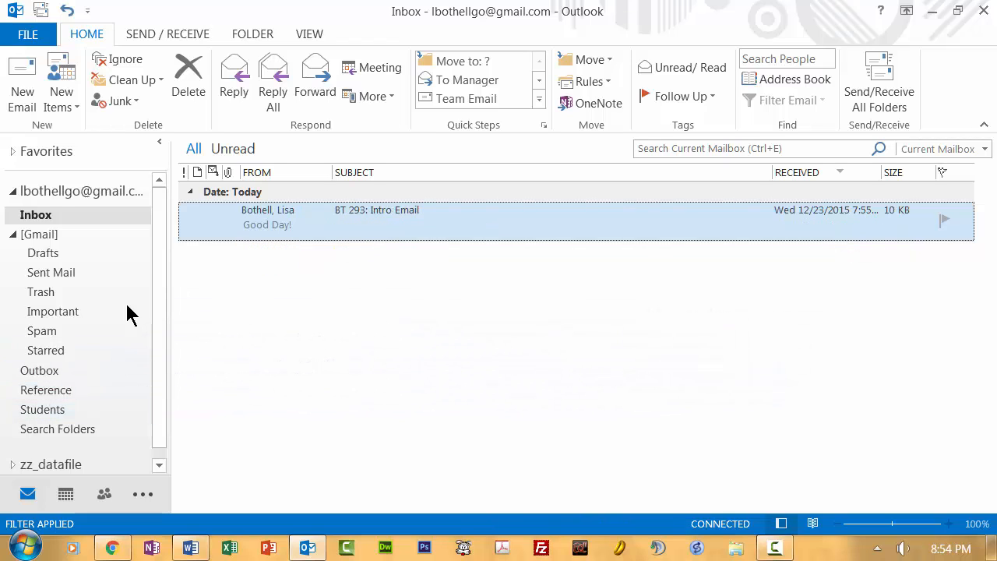
Create an Announcements folder under the Gmail account and move the "BT 293: Intro Email" message from the Inbox into it.
left_click(54, 191)
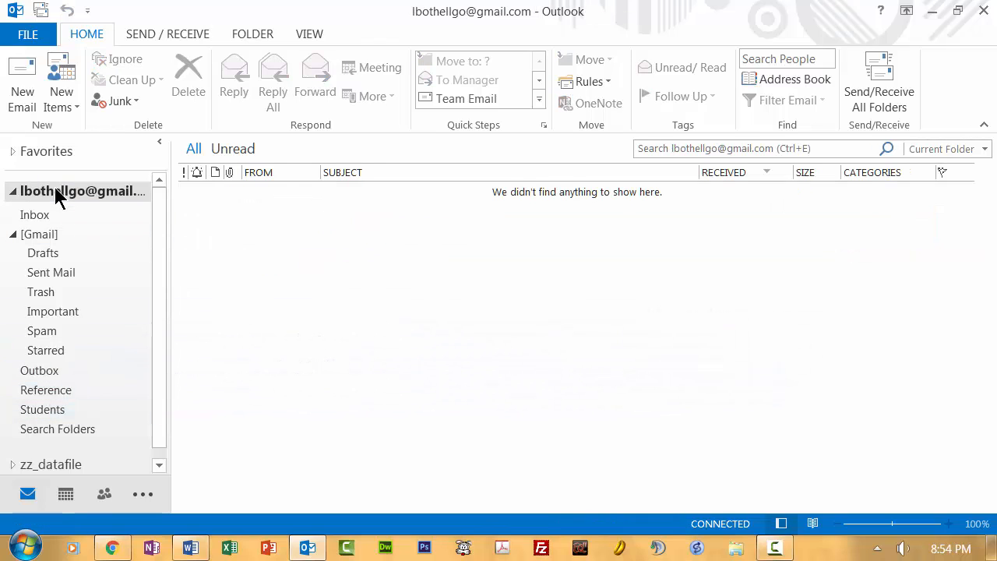
right_click(55, 187)
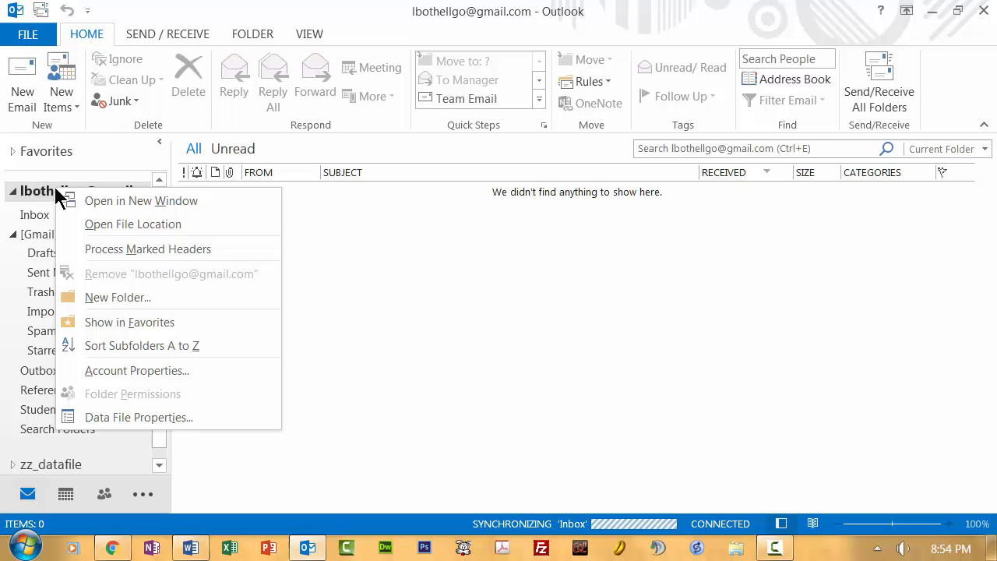
left_click(121, 305)
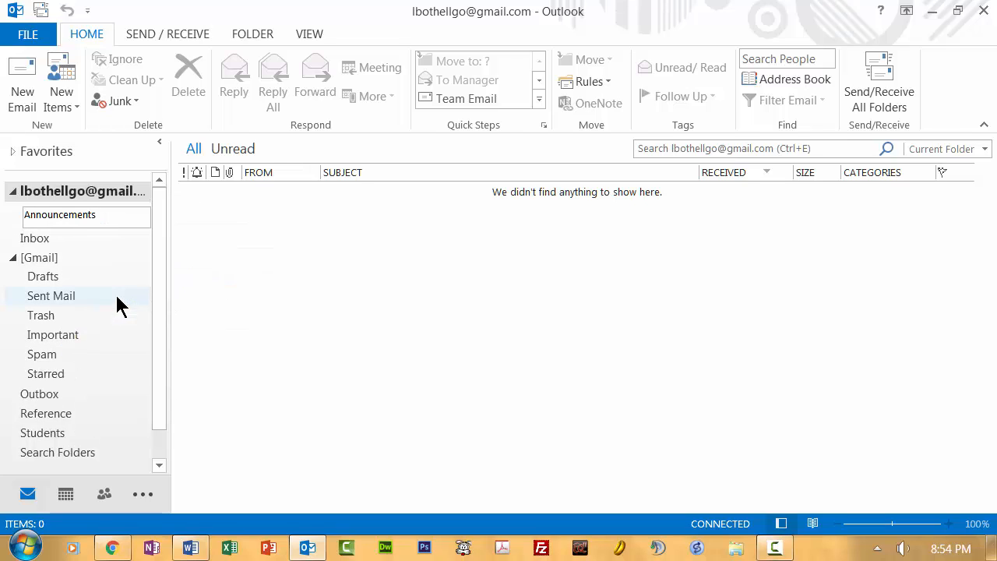
key("Return")
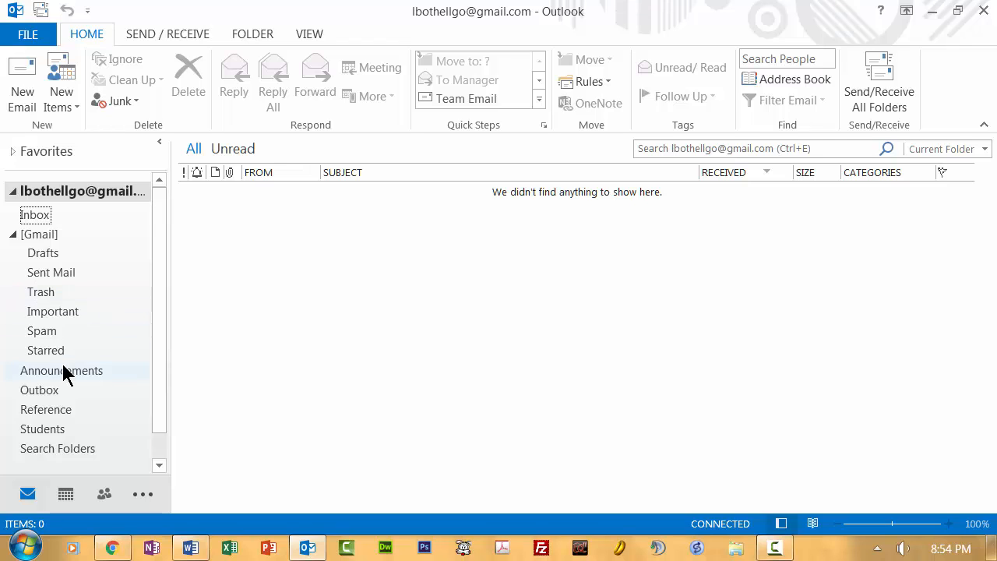
left_click(43, 217)
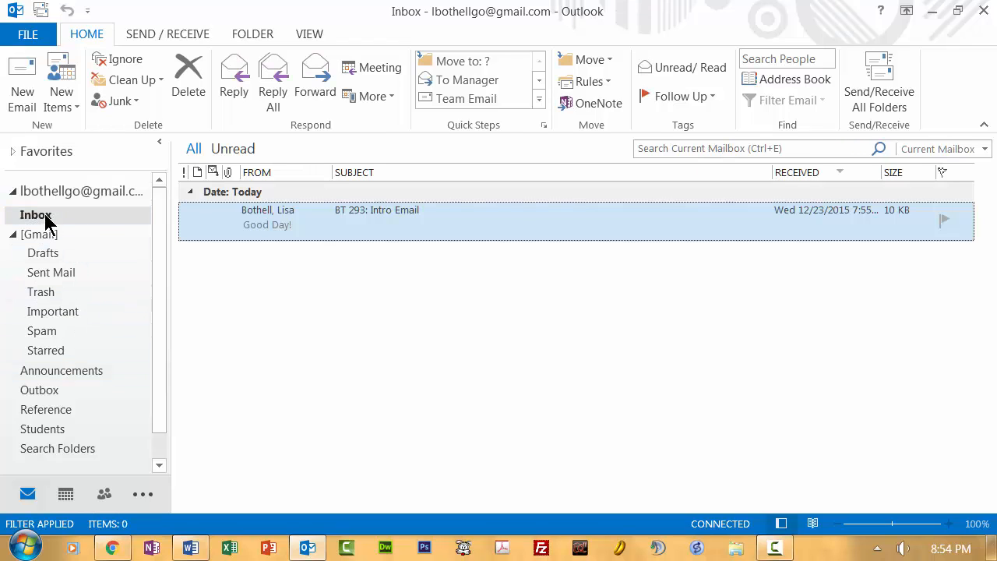
left_click_drag(327, 223, 100, 379)
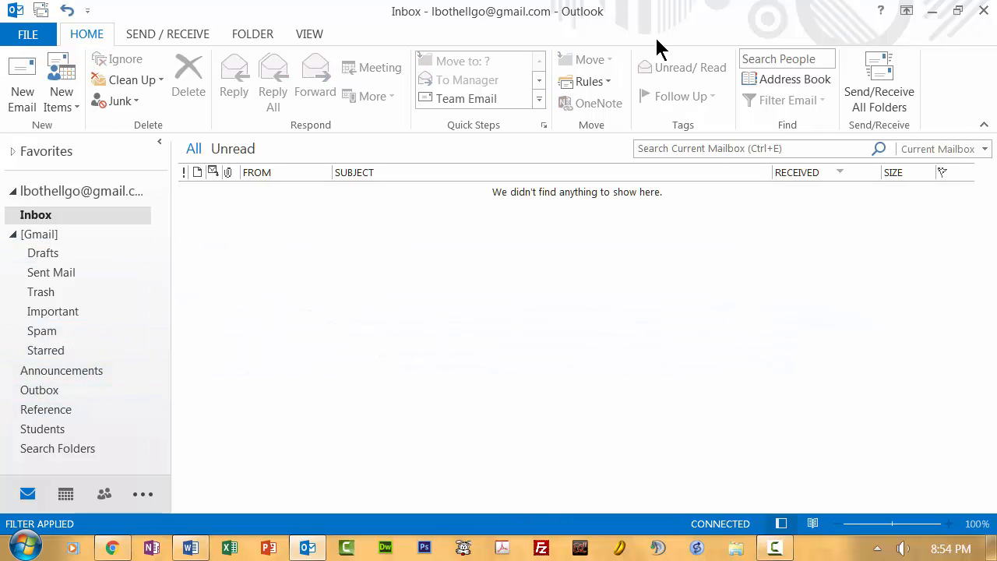
Select the [Gmail] folder group and collapse its subfolders in the folder list.
left_click(25, 237)
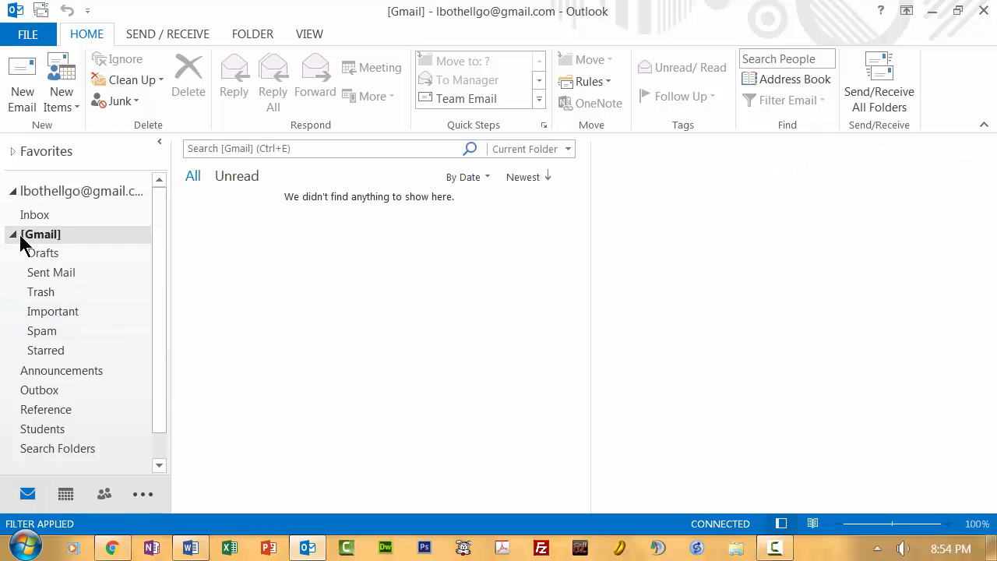
left_click(12, 234)
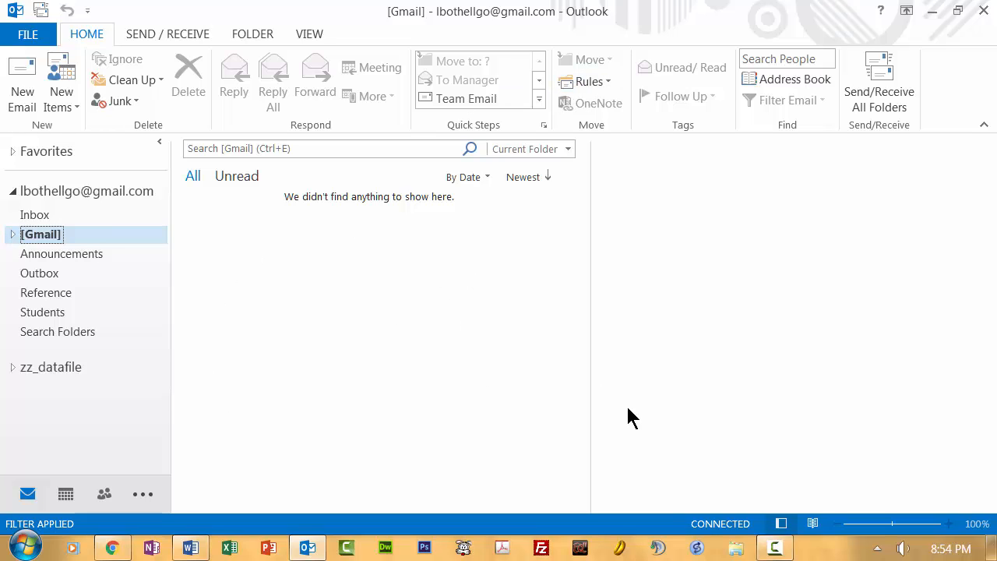
Switch to Gmail in Chrome, reload the inbox and expand the full label list to look for the new folders.
left_click(113, 549)
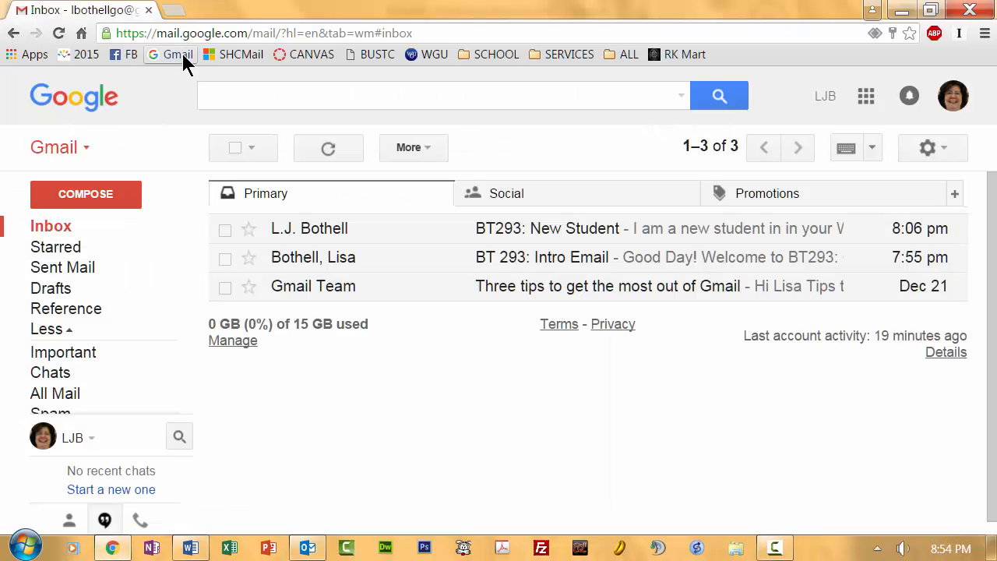
left_click(59, 34)
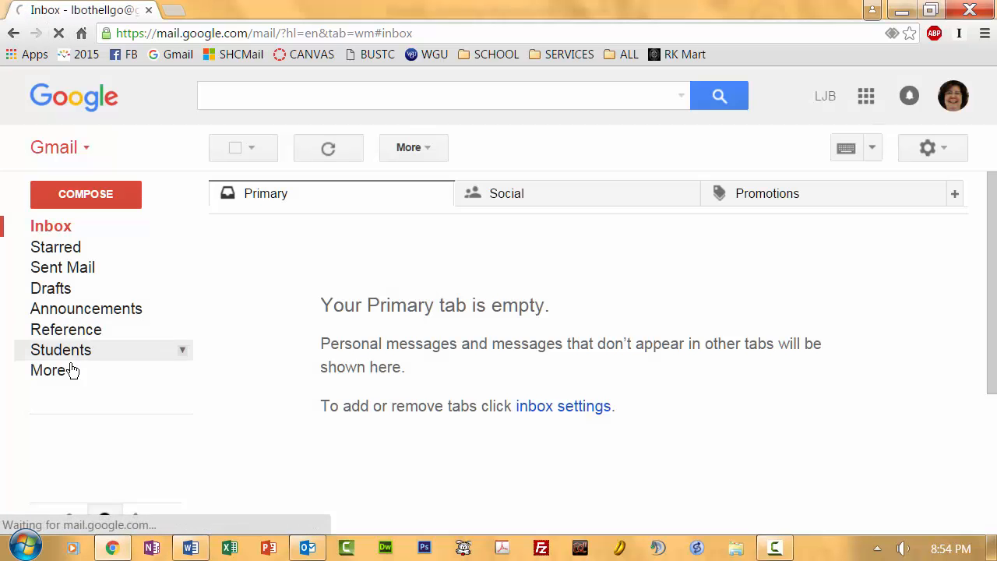
left_click(60, 373)
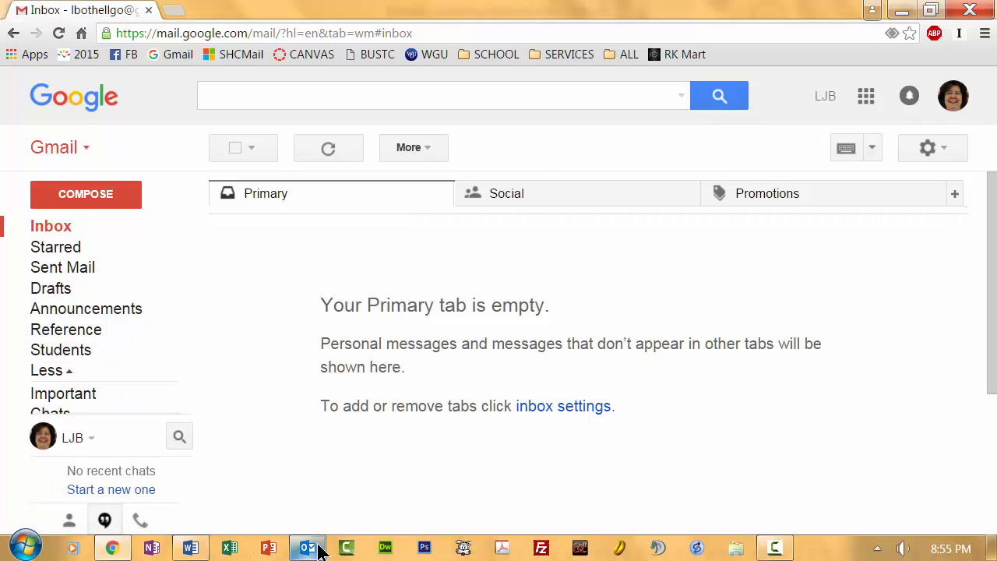
Switch back to Outlook, close it and start it again.
left_click(309, 548)
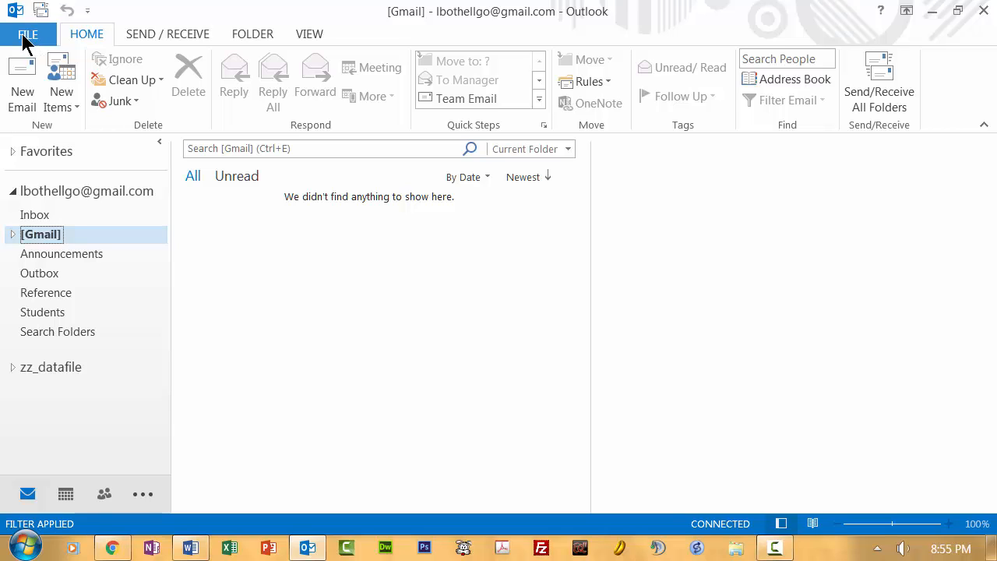
left_click(982, 10)
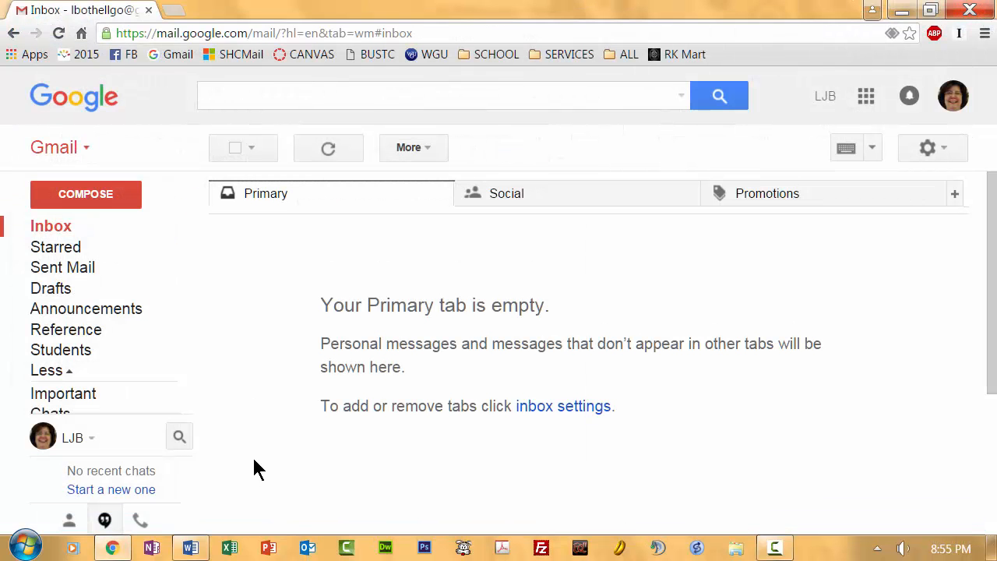
left_click(307, 551)
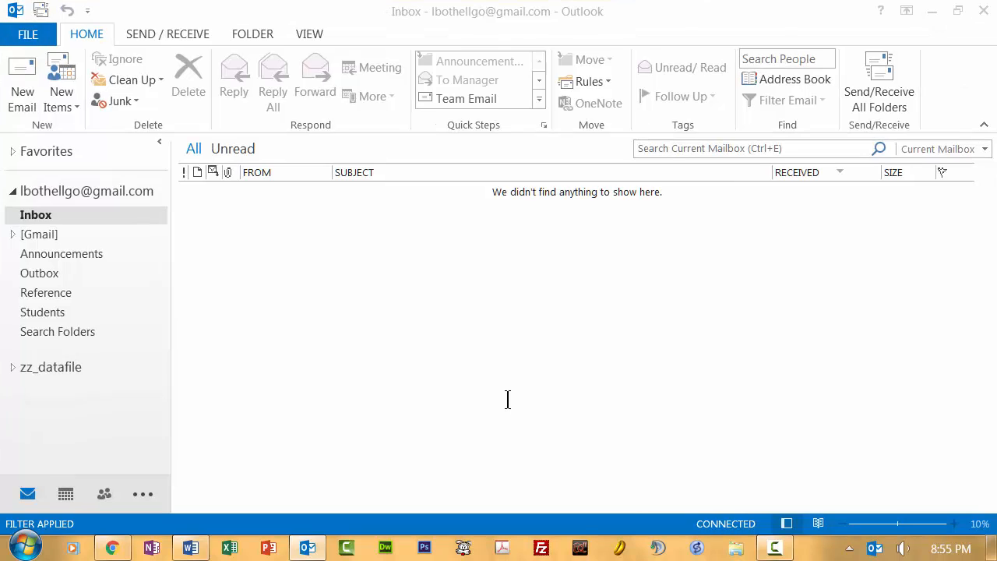
Check the messages in the Announcements, Reference and Students folders, ending in Students with the [Gmail] subfolders expanded.
left_click(58, 257)
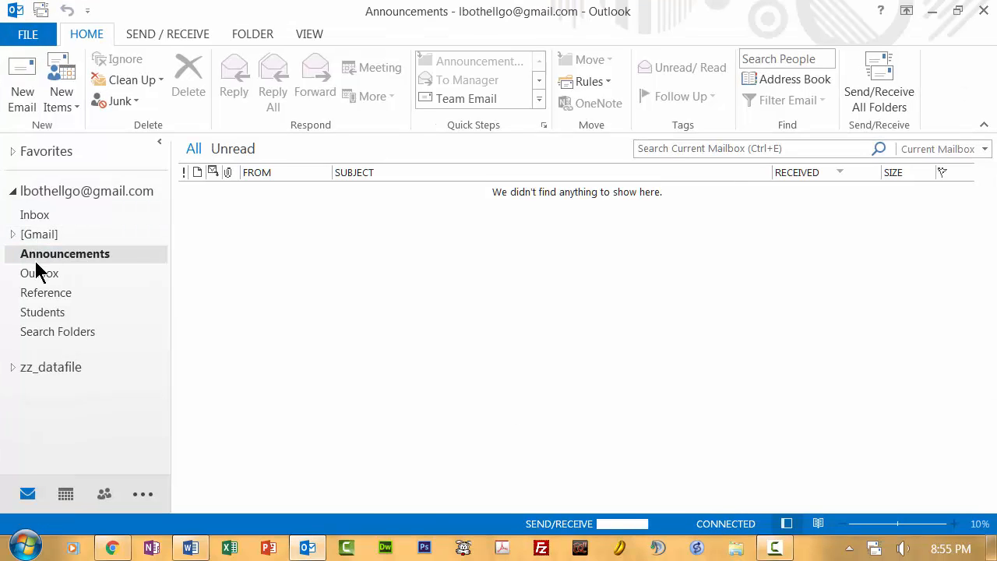
left_click(26, 273)
left_click(22, 295)
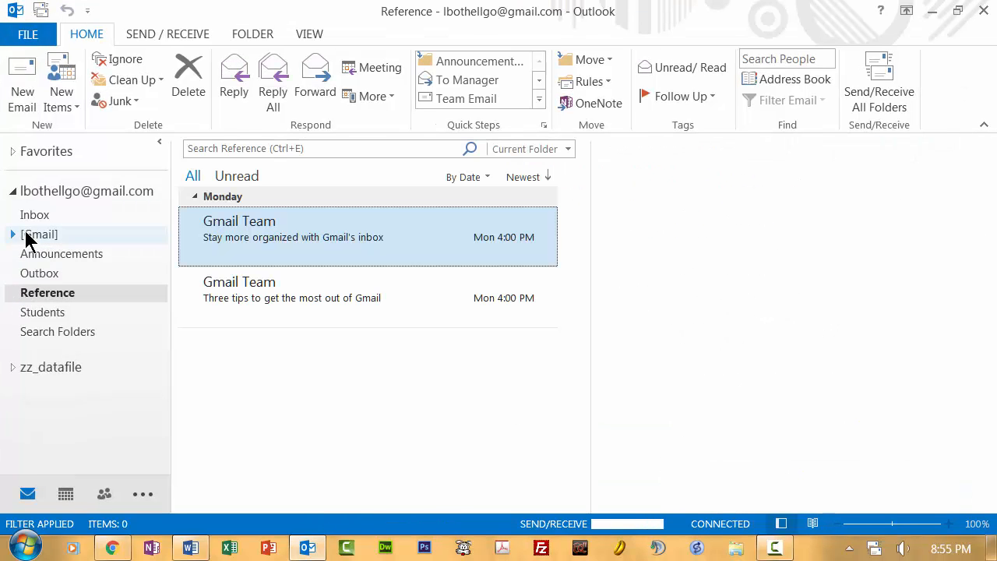
left_click(14, 233)
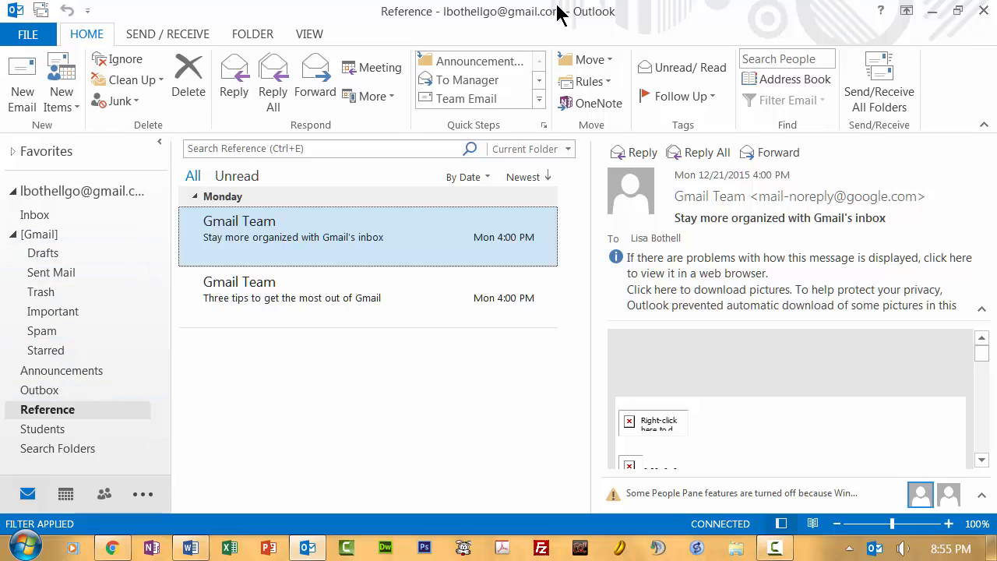
left_click(14, 234)
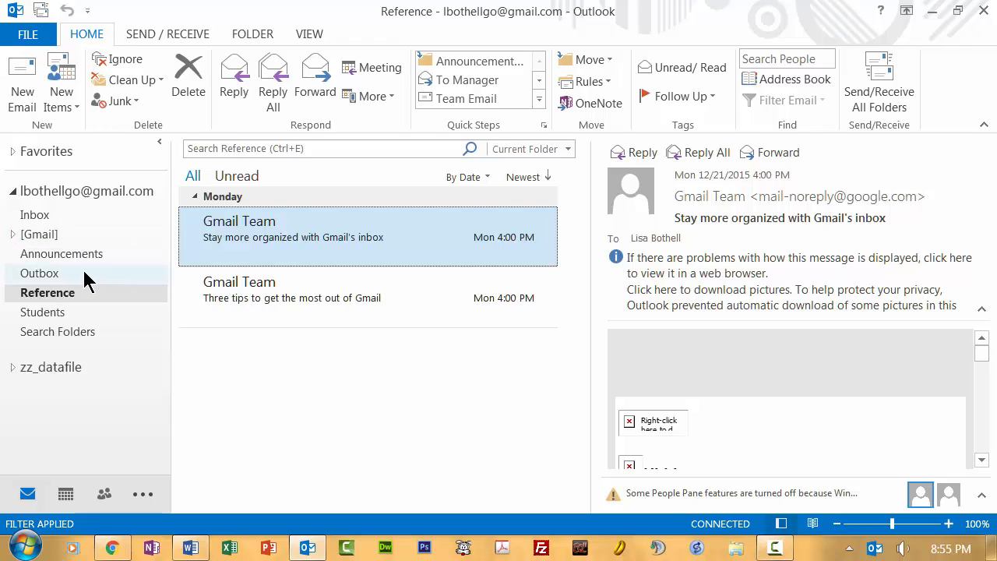
left_click(66, 252)
left_click(43, 295)
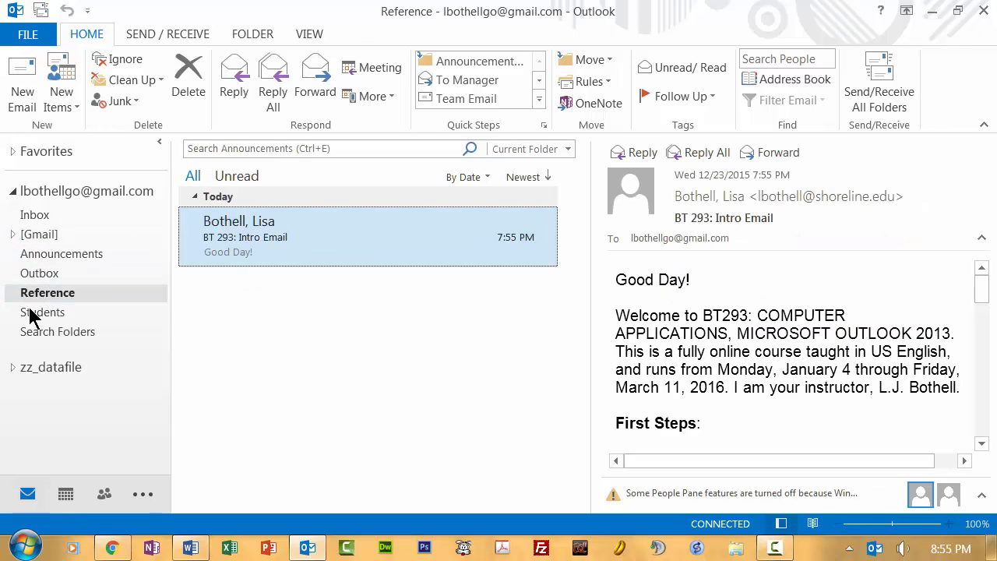
left_click(31, 313)
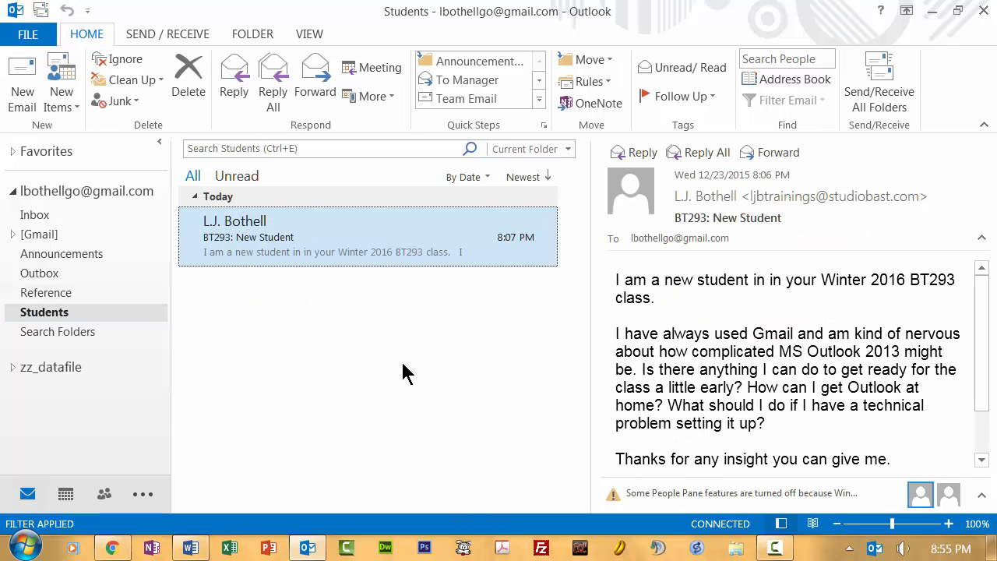
left_click(13, 234)
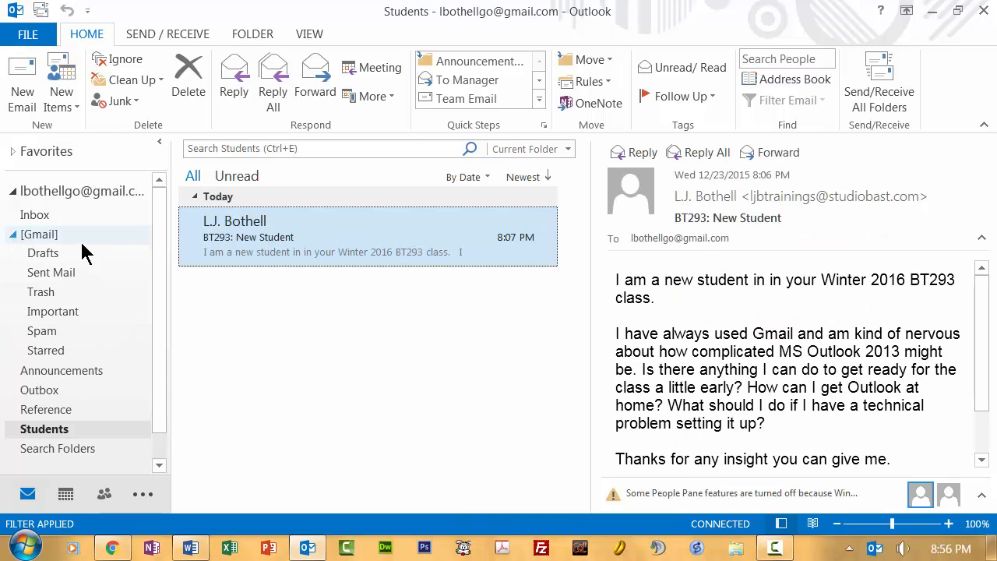
Switch to Gmail in Chrome and open the label management settings.
key("alt+Tab")
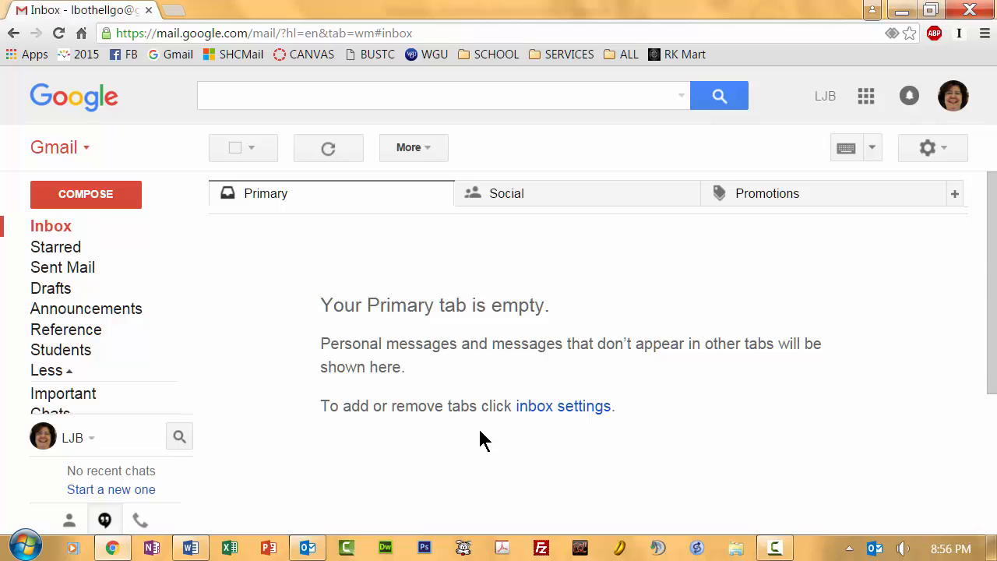
mouse_move(148, 313)
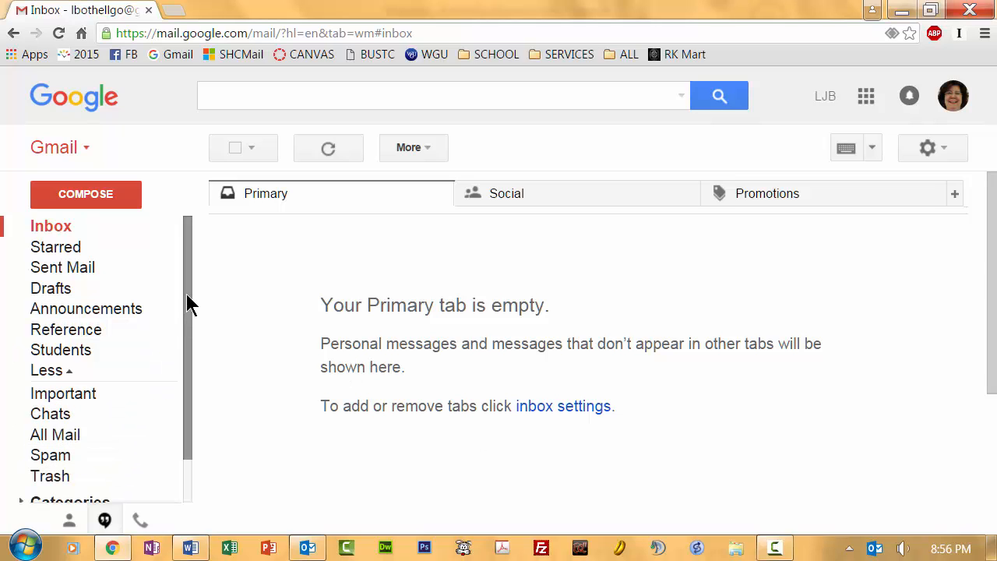
left_click_drag(185, 295, 184, 379)
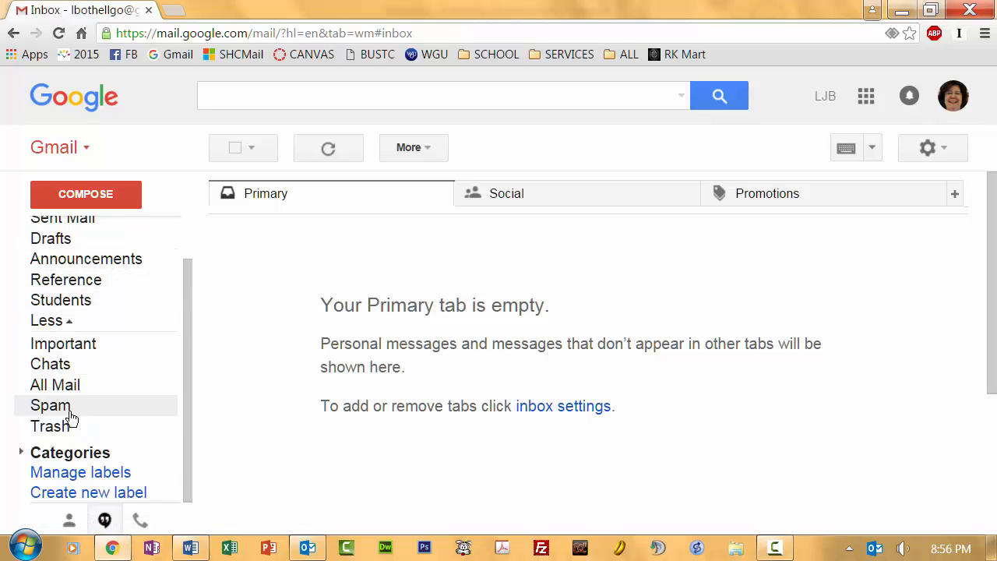
left_click(66, 476)
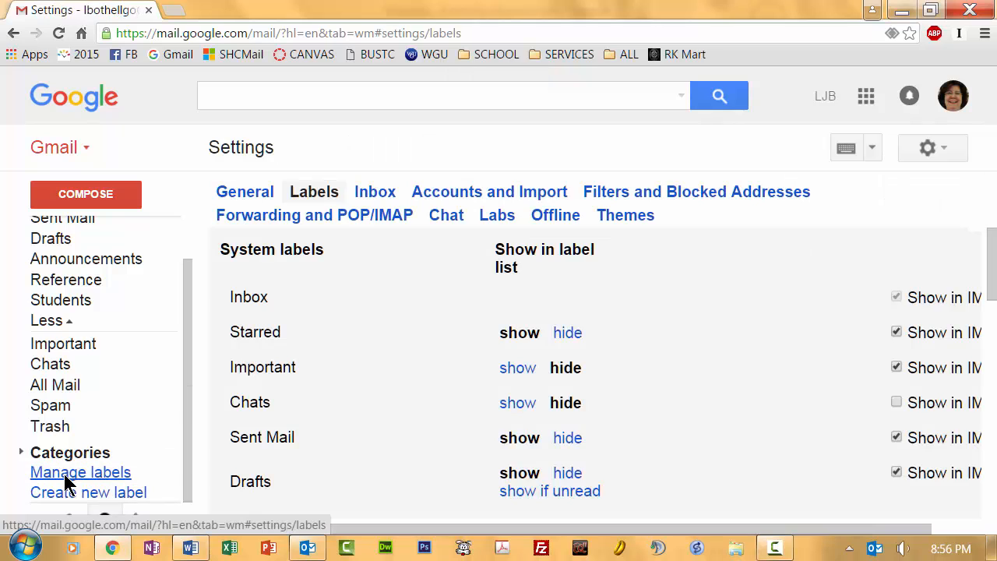
Examine the Show in IMAP settings of Gmail's system labels and compare them with Outlook's folder list, ending back in Gmail.
left_click_drag(990, 248, 983, 276)
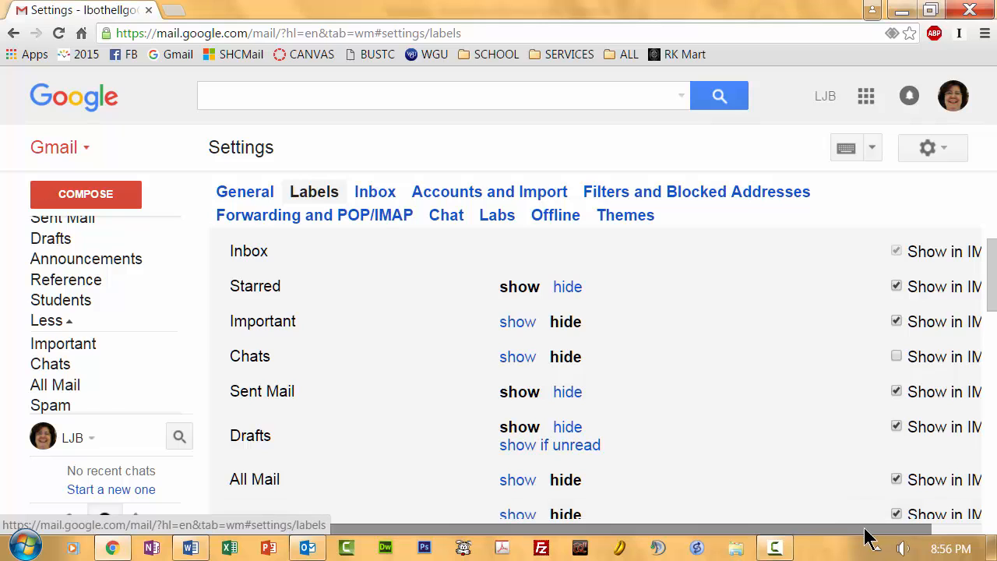
left_click_drag(863, 528, 888, 540)
mouse_move(991, 278)
left_mouse_down()
mouse_move(991, 267)
mouse_move(992, 277)
left_mouse_up()
left_click_drag(685, 527, 500, 535)
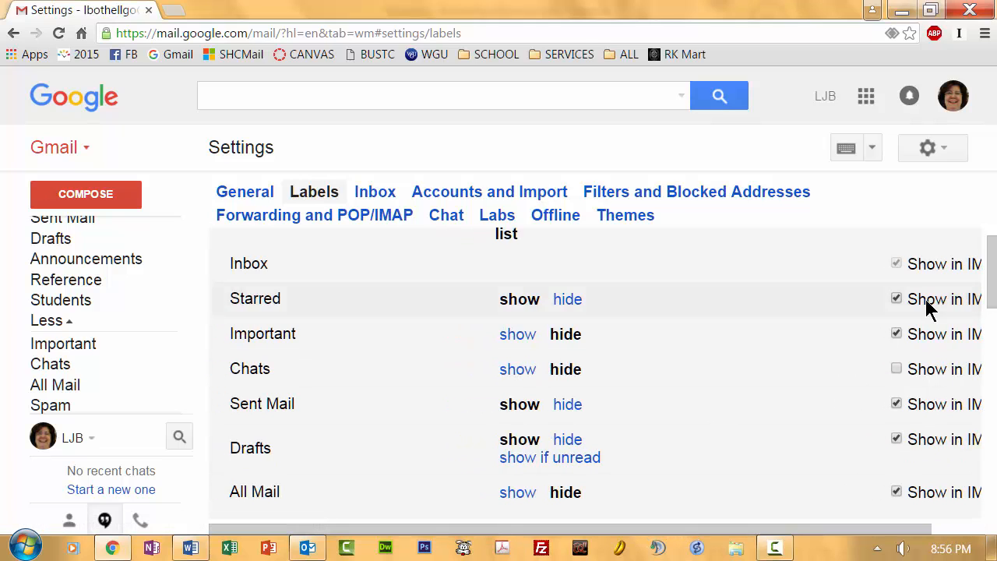
left_click_drag(874, 532, 961, 531)
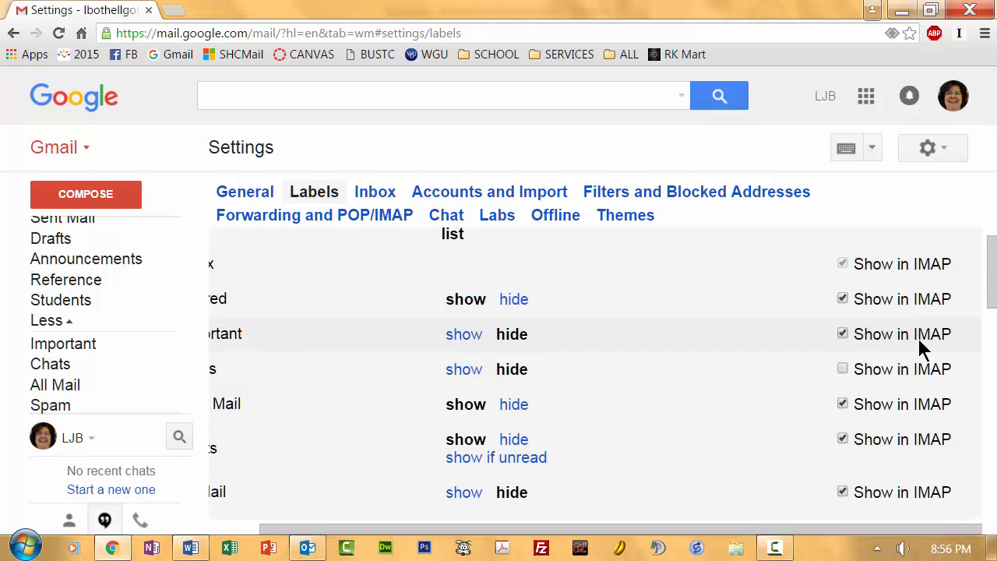
left_click(307, 548)
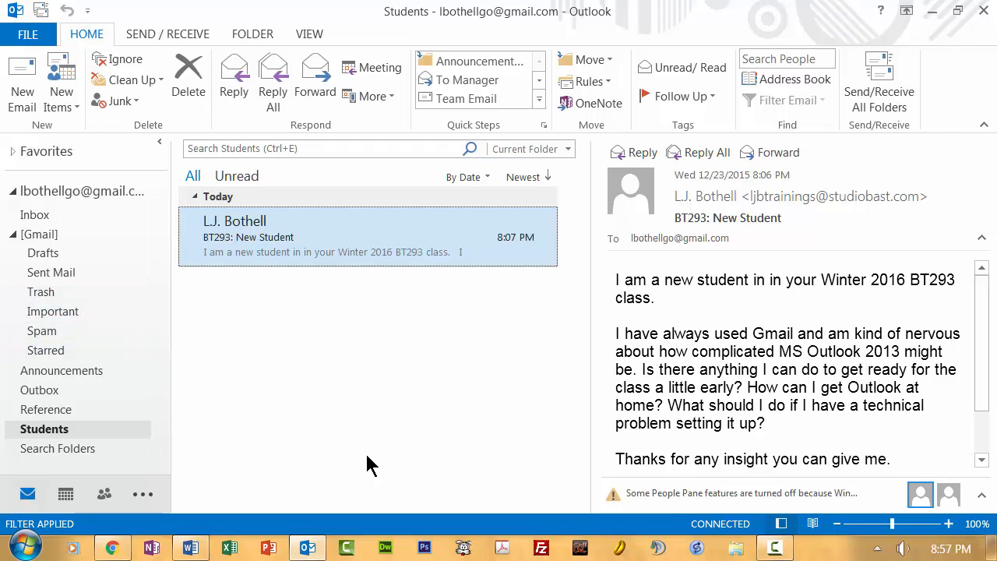
left_click(113, 547)
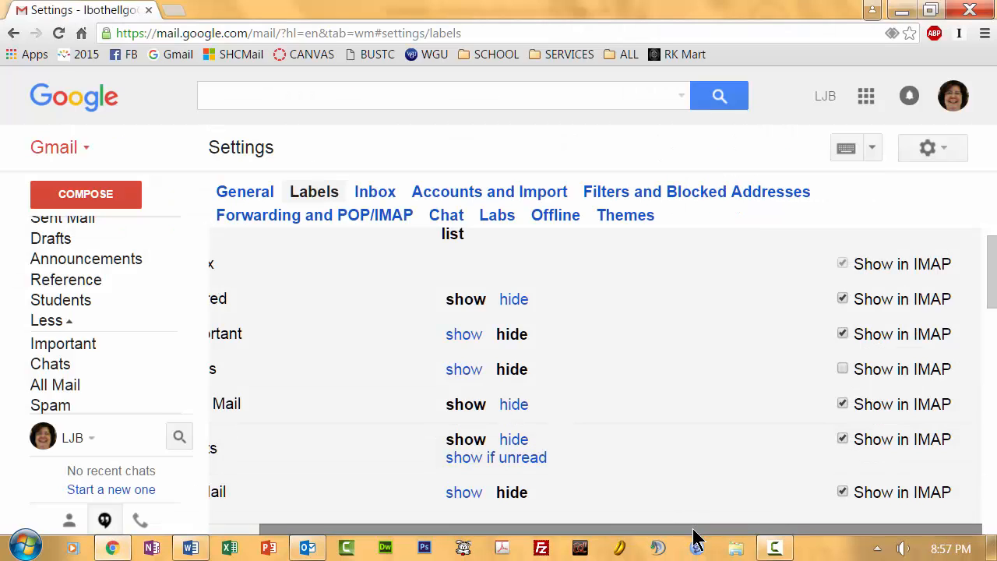
Turn off Show in IMAP for the Important and Starred system labels in Gmail's label settings.
left_click_drag(692, 528, 521, 541)
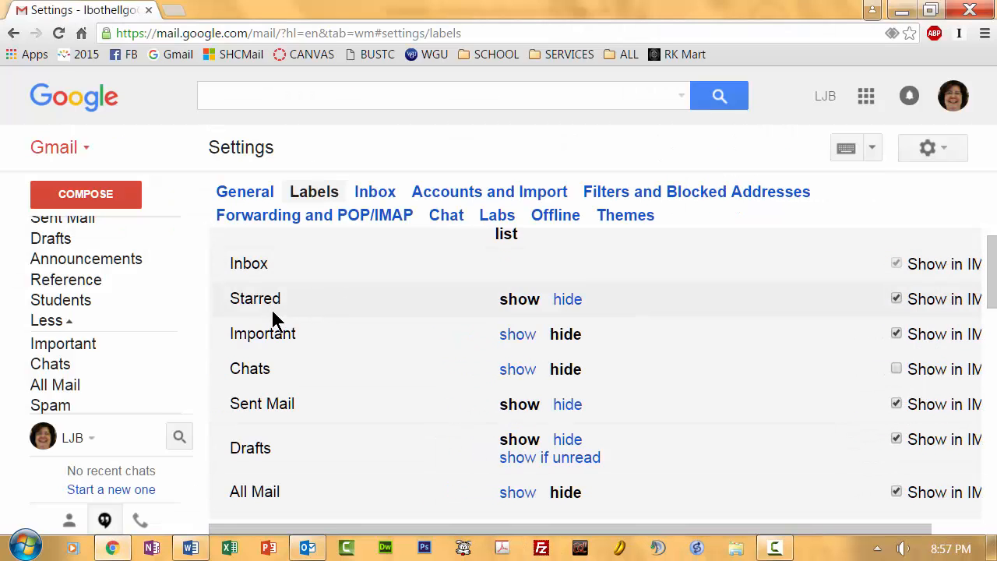
left_click(897, 335)
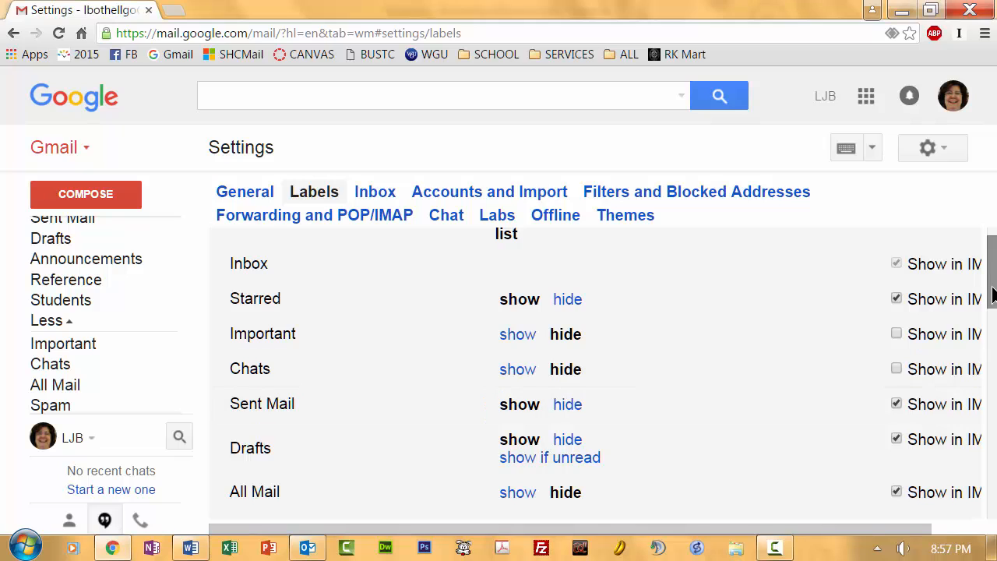
left_click_drag(991, 285, 991, 268)
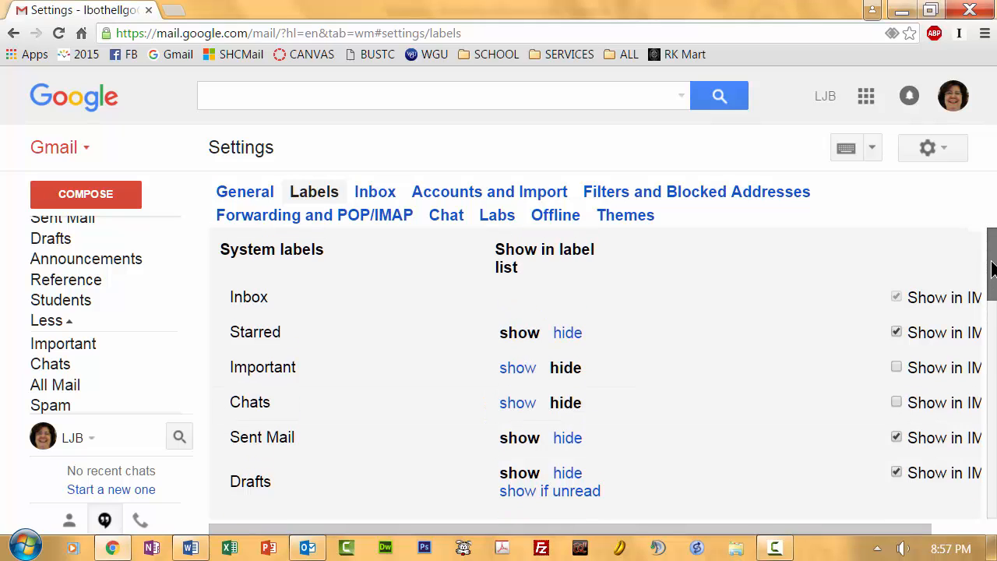
left_click(895, 333)
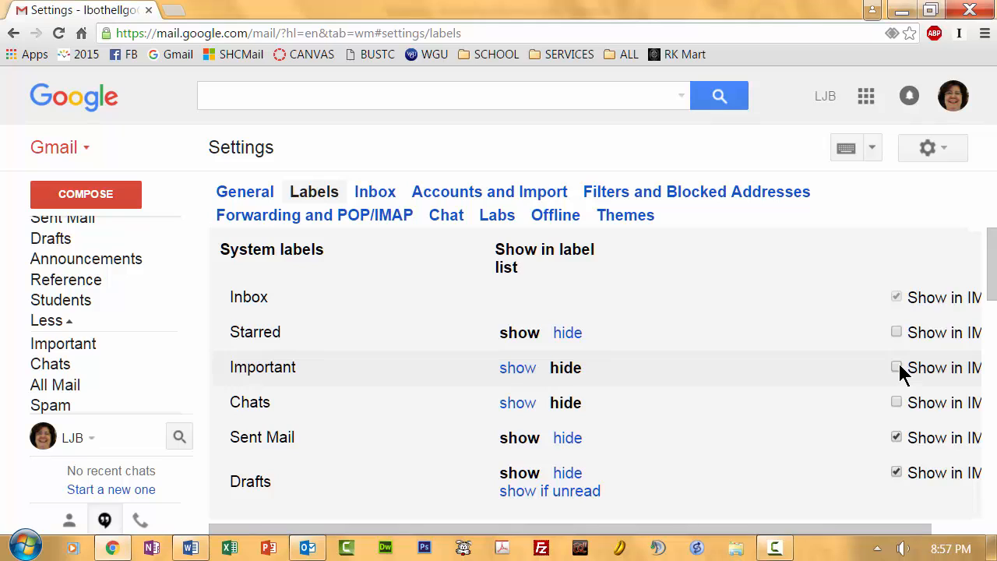
Review the settings of the remaining system labels, the categories and the custom Announcements, Reference and Students labels.
left_click_drag(992, 285, 993, 333)
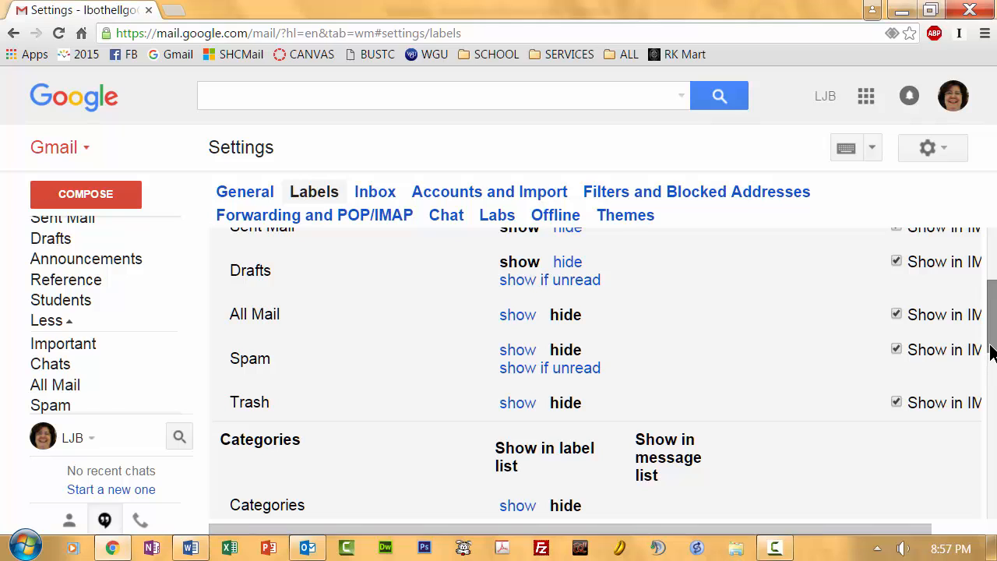
left_click_drag(992, 324, 992, 377)
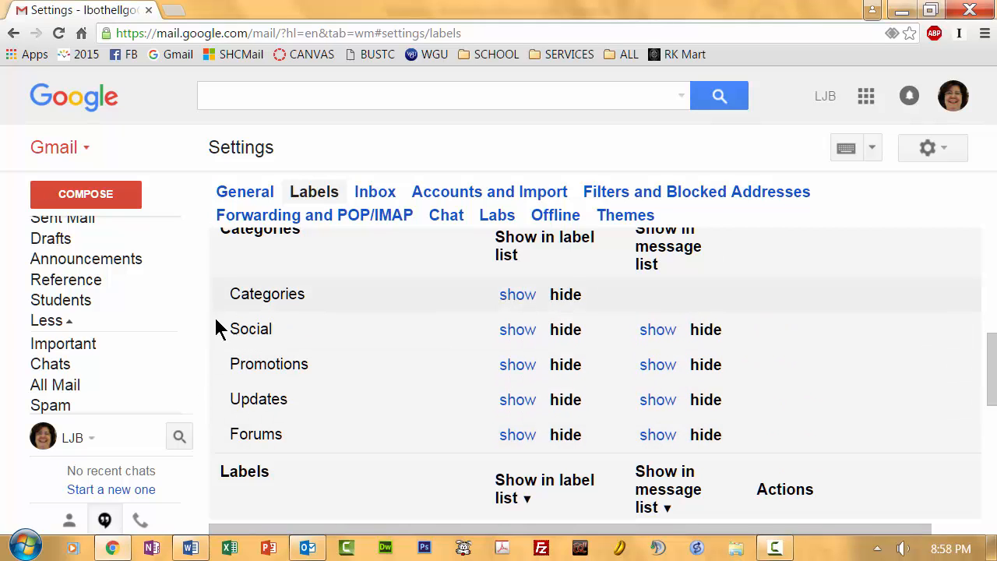
left_click_drag(993, 368, 994, 430)
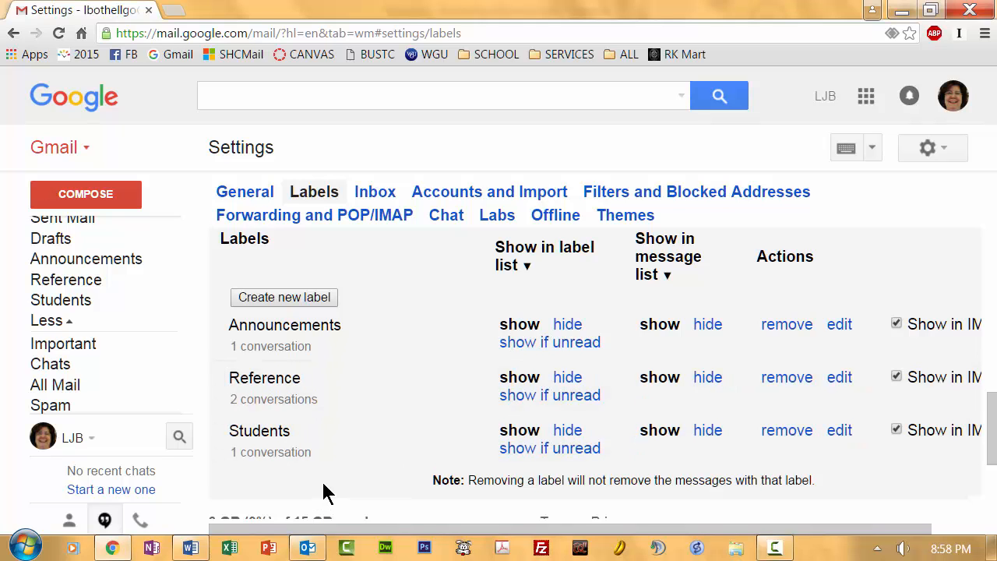
left_click_drag(989, 382, 991, 417)
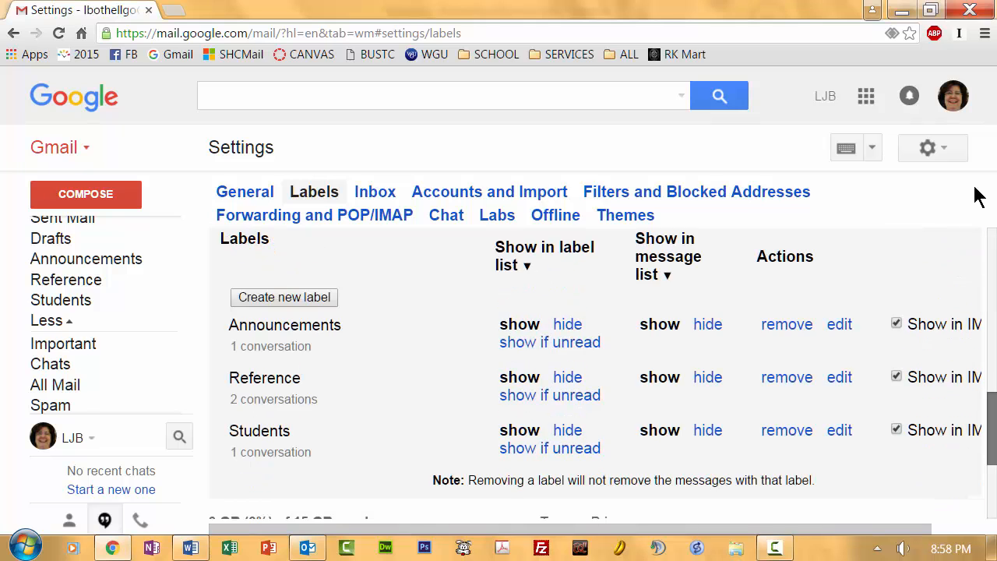
Switch to Outlook, check the options available for the [Gmail] folder, and close the program.
left_click(308, 548)
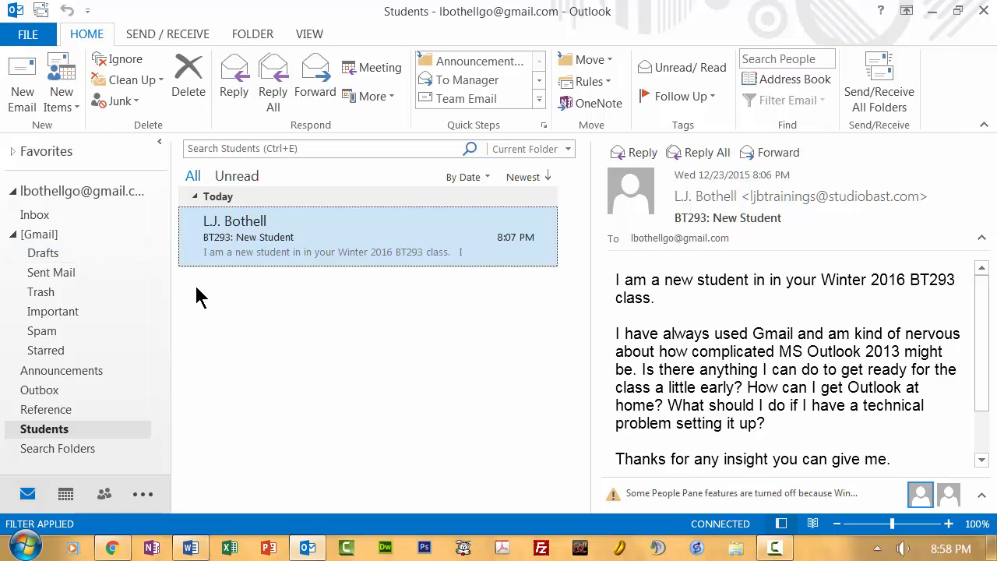
right_click(40, 234)
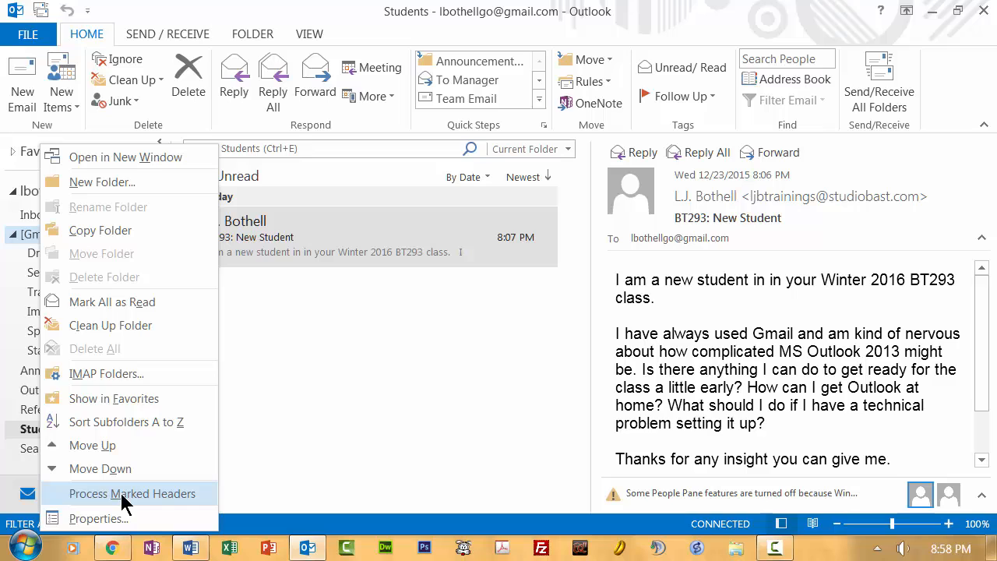
left_click(310, 397)
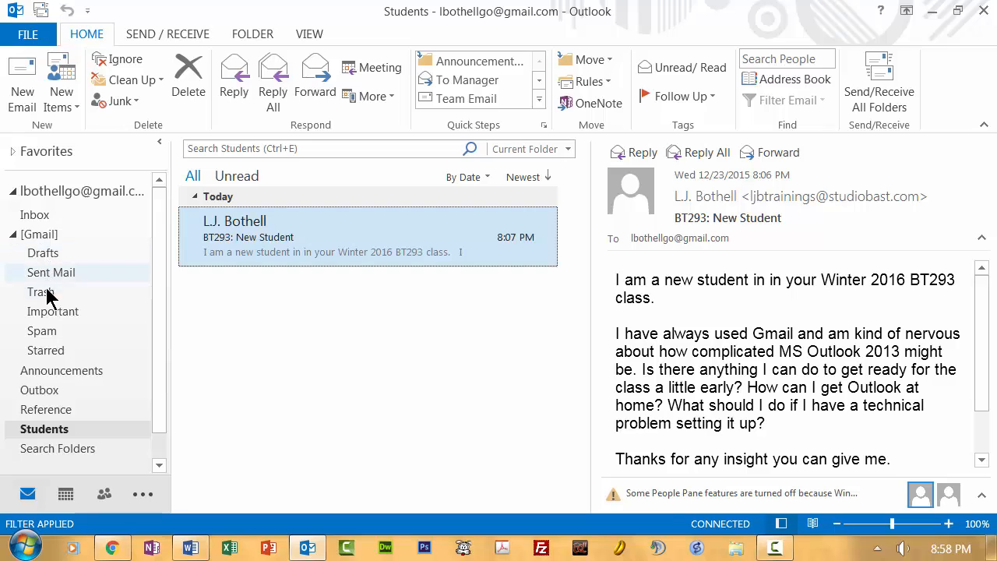
left_click(27, 36)
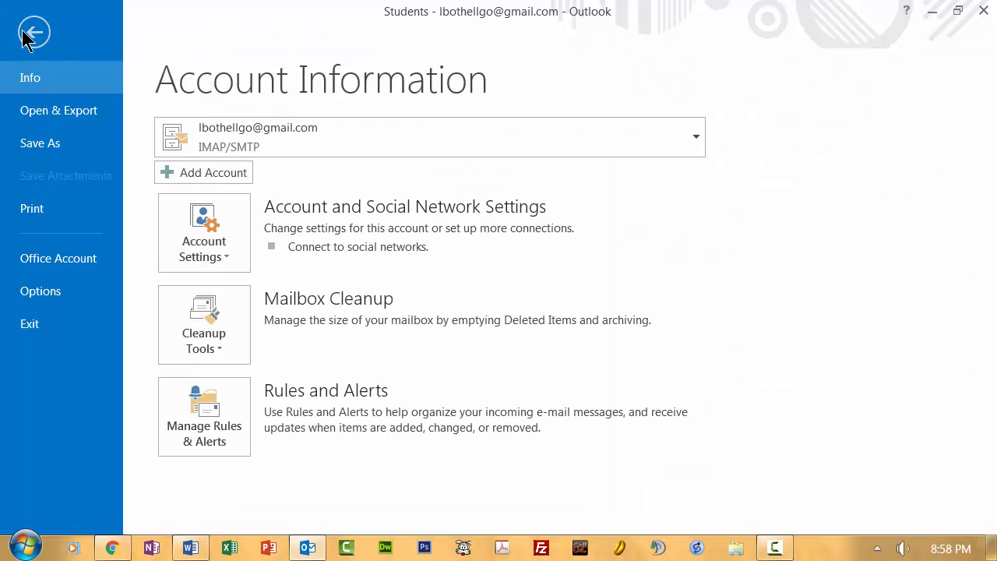
left_click(31, 34)
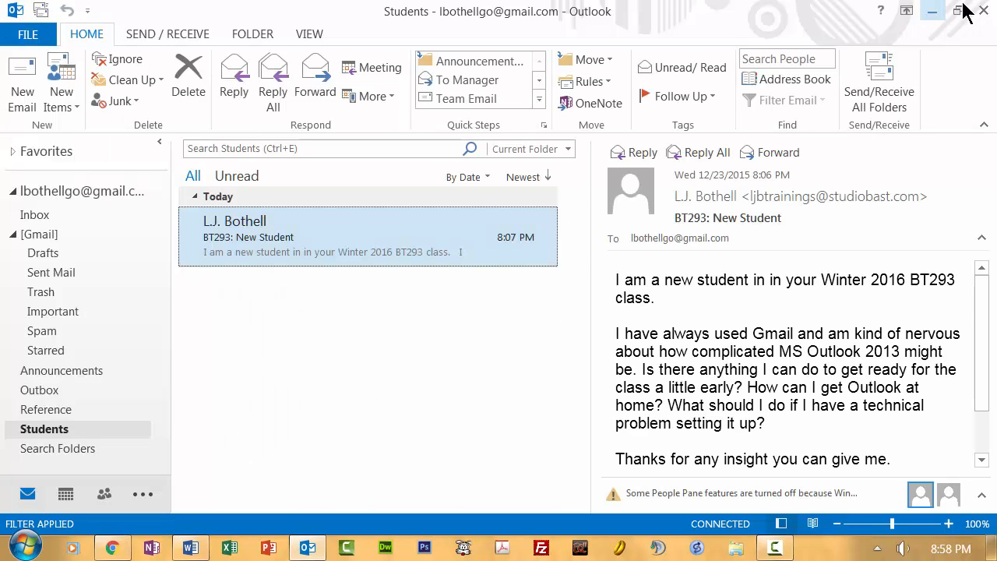
left_click(986, 13)
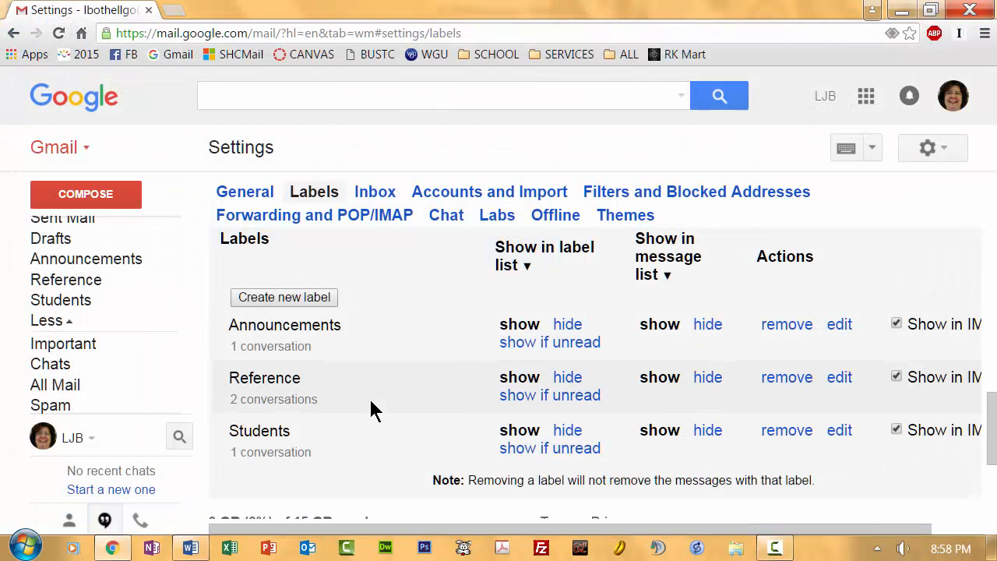
Sign out of the Gmail account and close Chrome.
left_click(948, 97)
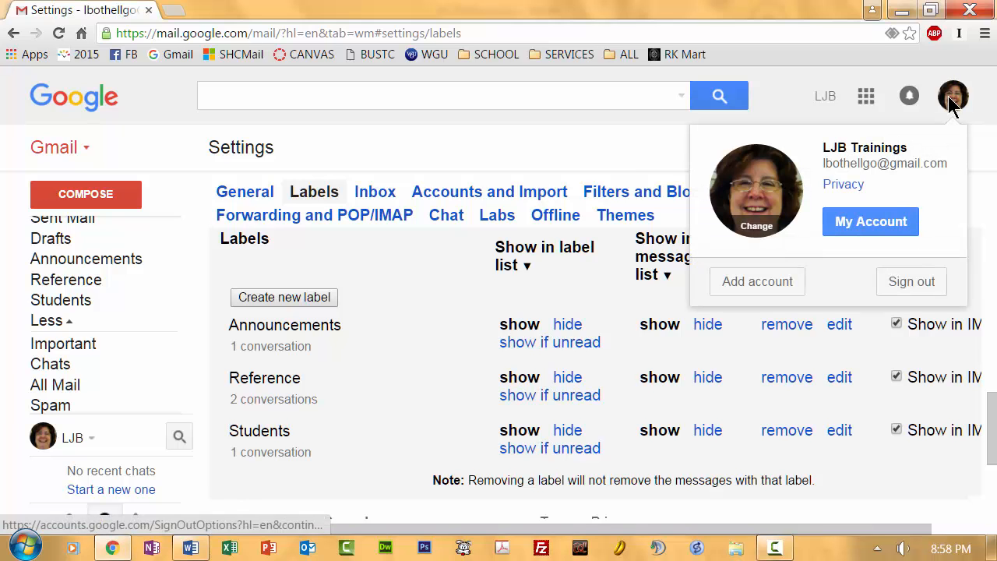
left_click(902, 281)
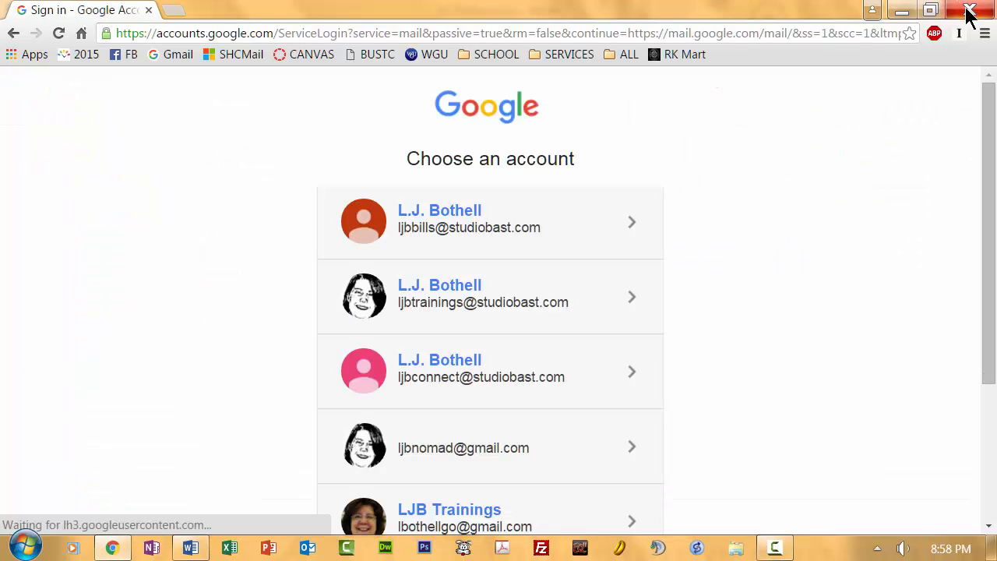
left_click(969, 9)
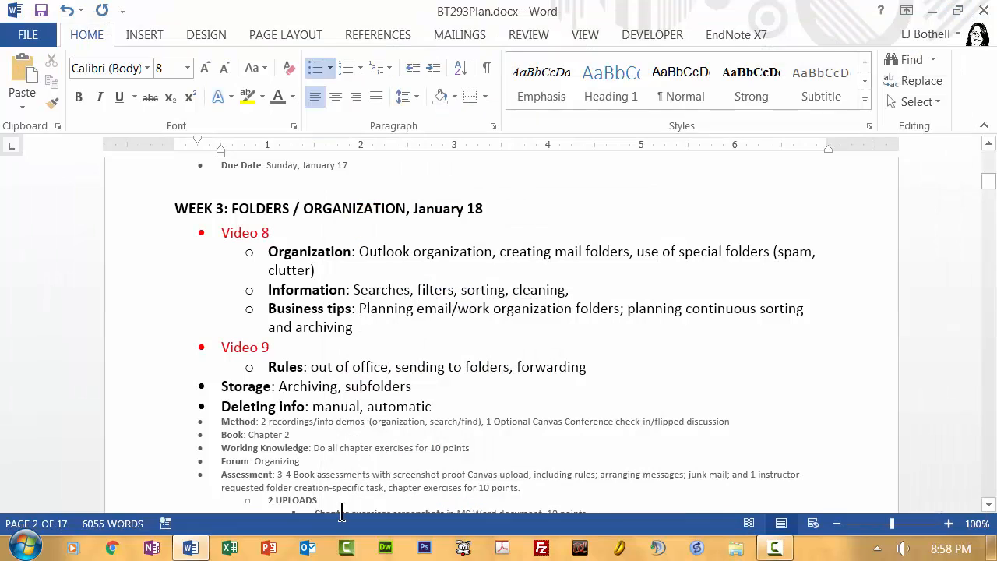
Start Outlook again, check the Drafts, Sent Mail, Trash and Spam folders under [Gmail], and collapse that folder group.
left_click(308, 548)
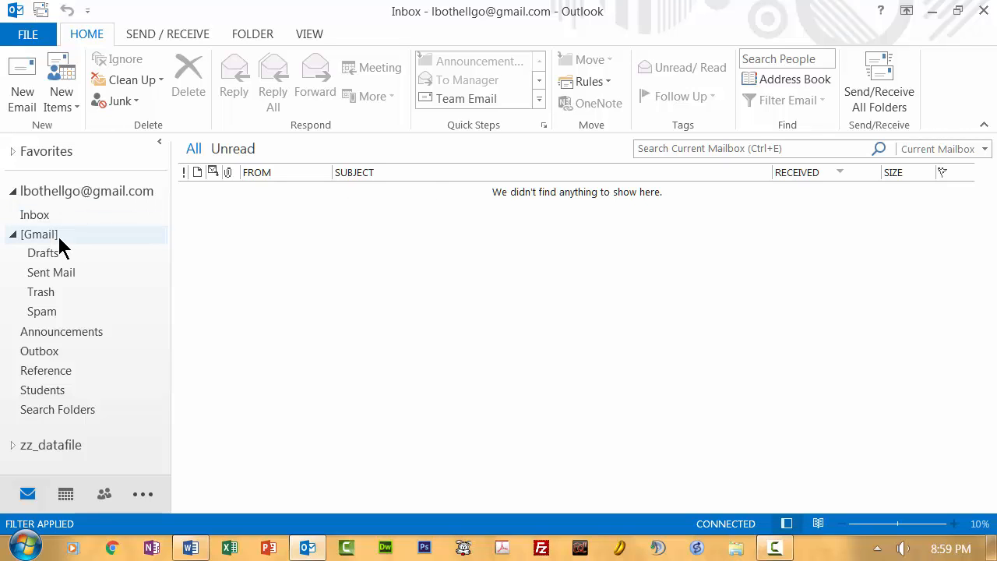
left_click(44, 253)
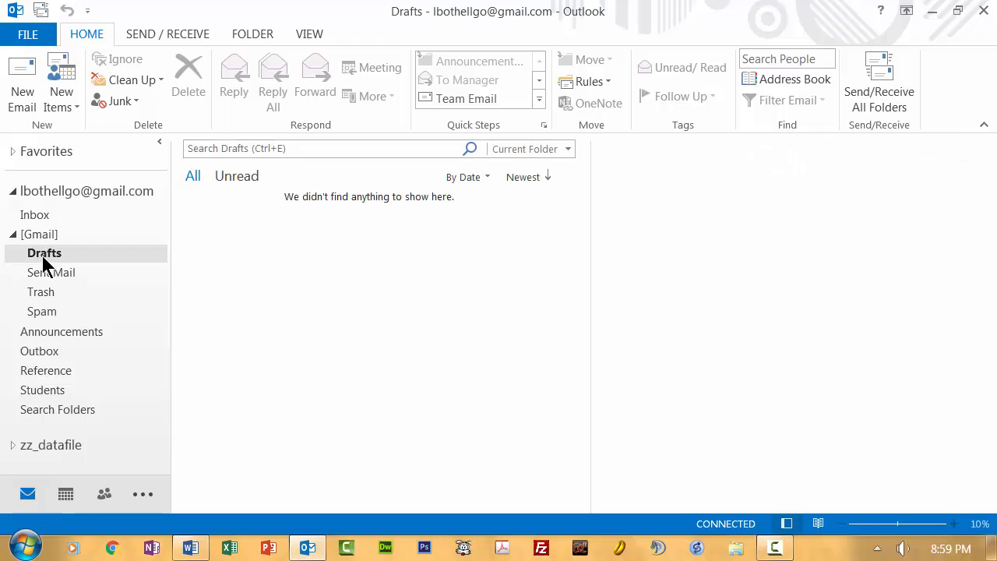
left_click(42, 272)
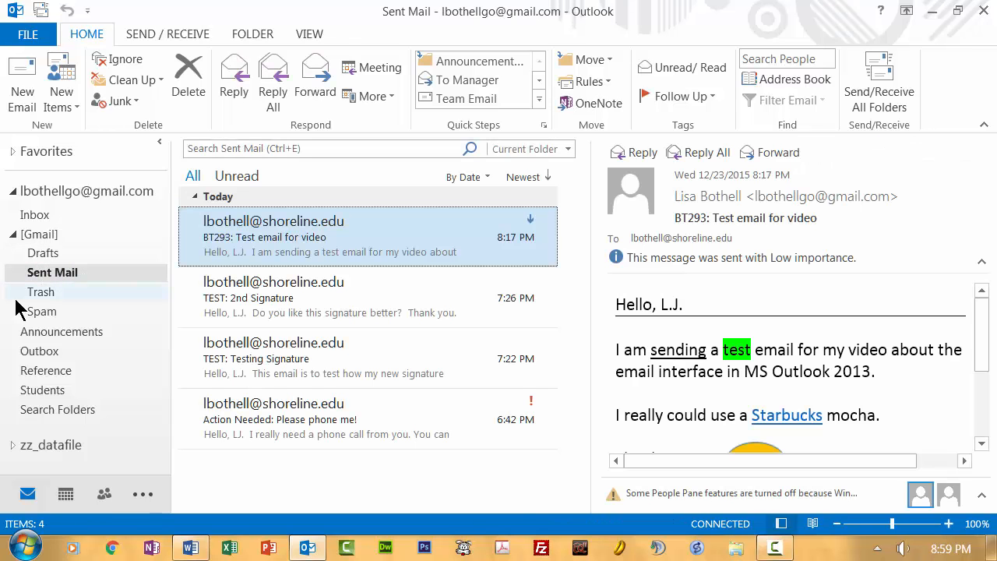
left_click(41, 296)
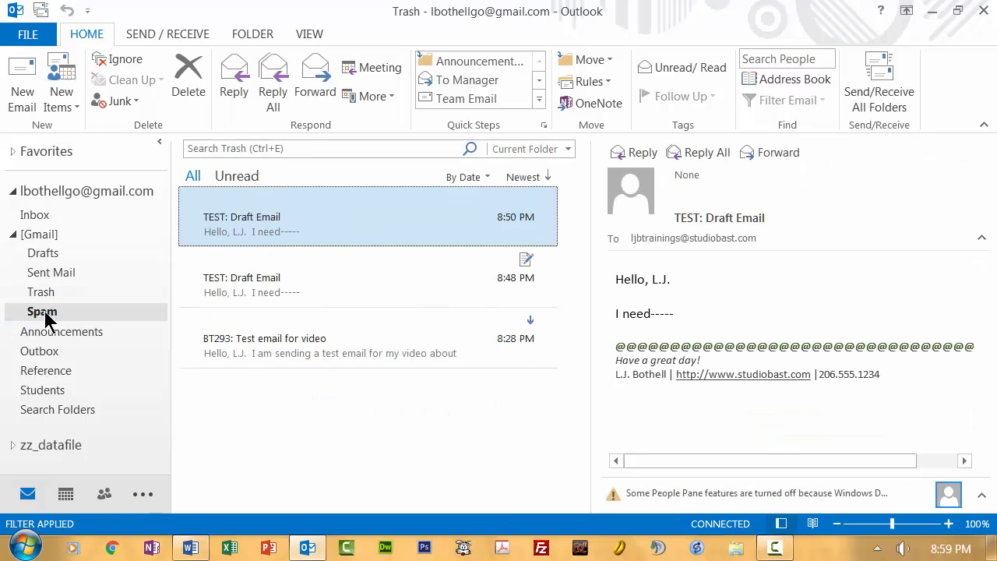
left_click(43, 312)
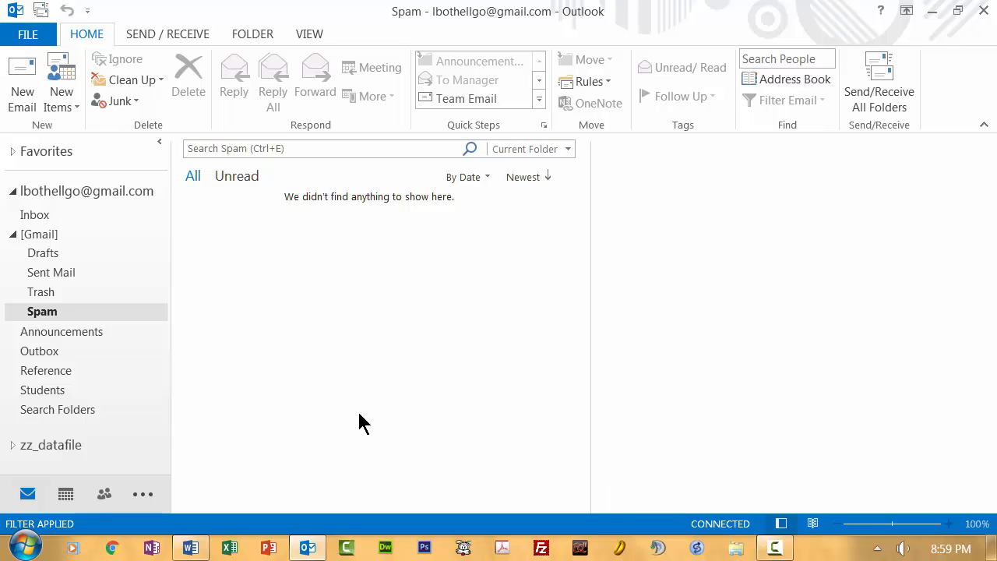
left_click(12, 234)
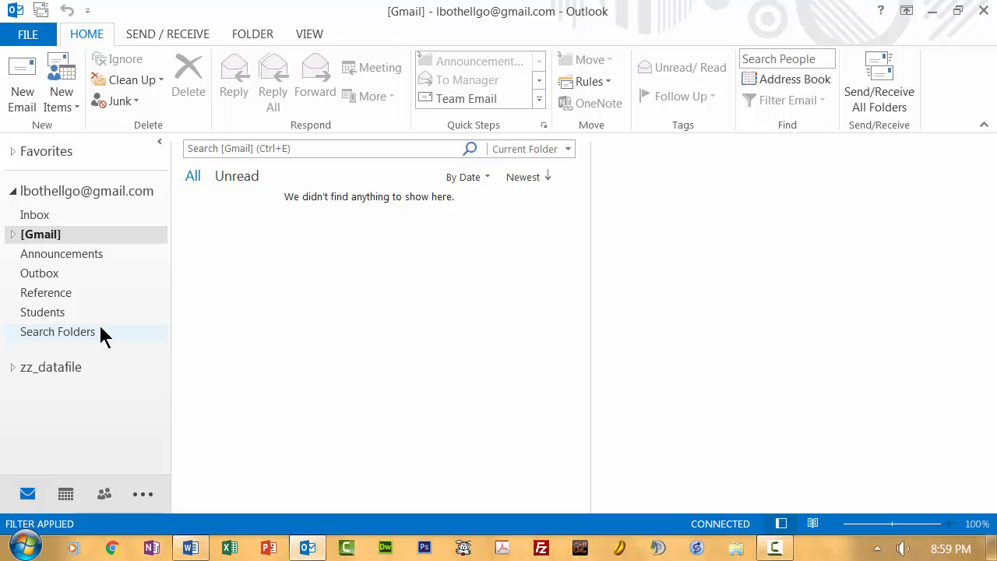
Create a subfolder named Gmail under Reference and move both Gmail Team messages into it.
left_click(45, 295)
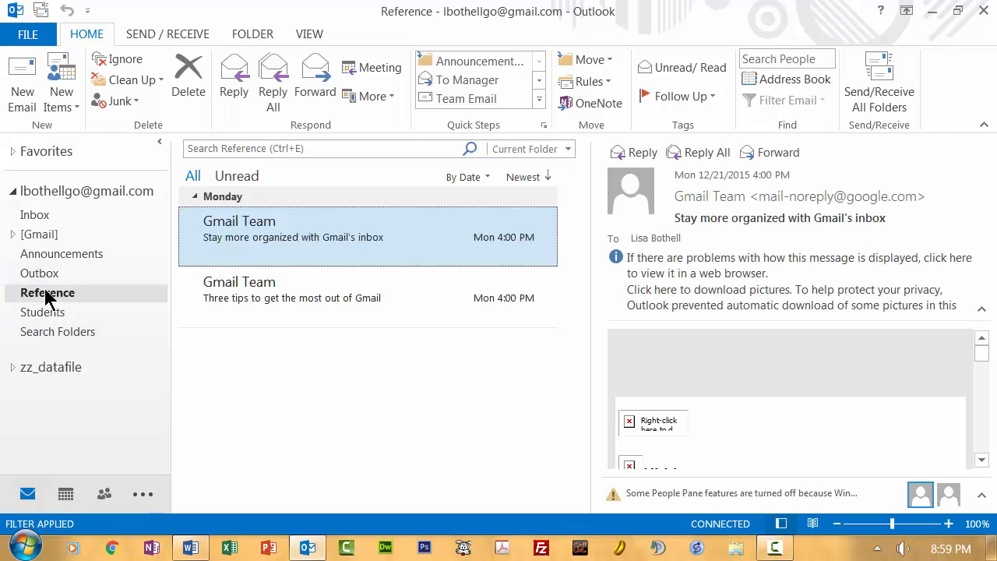
right_click(45, 294)
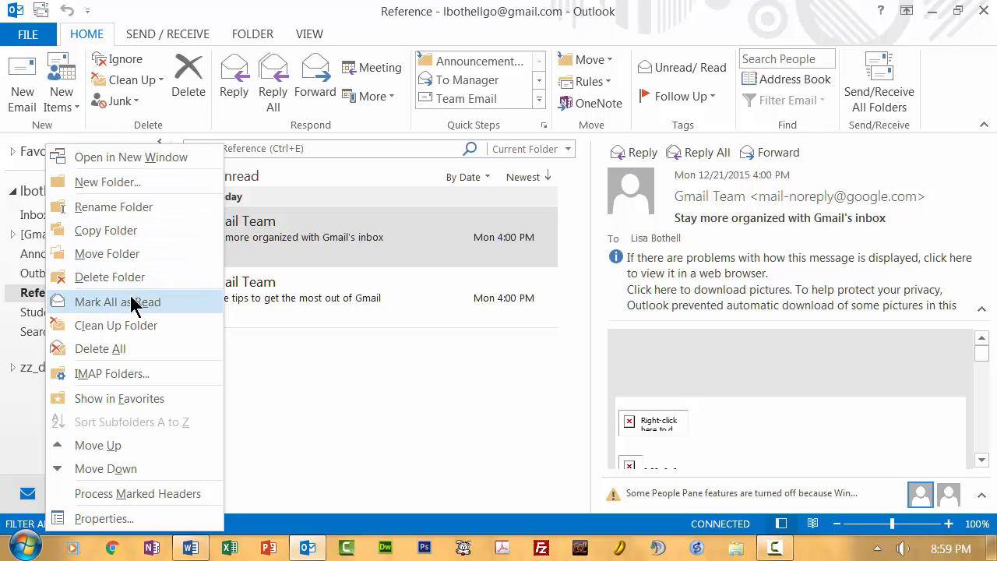
left_click(120, 179)
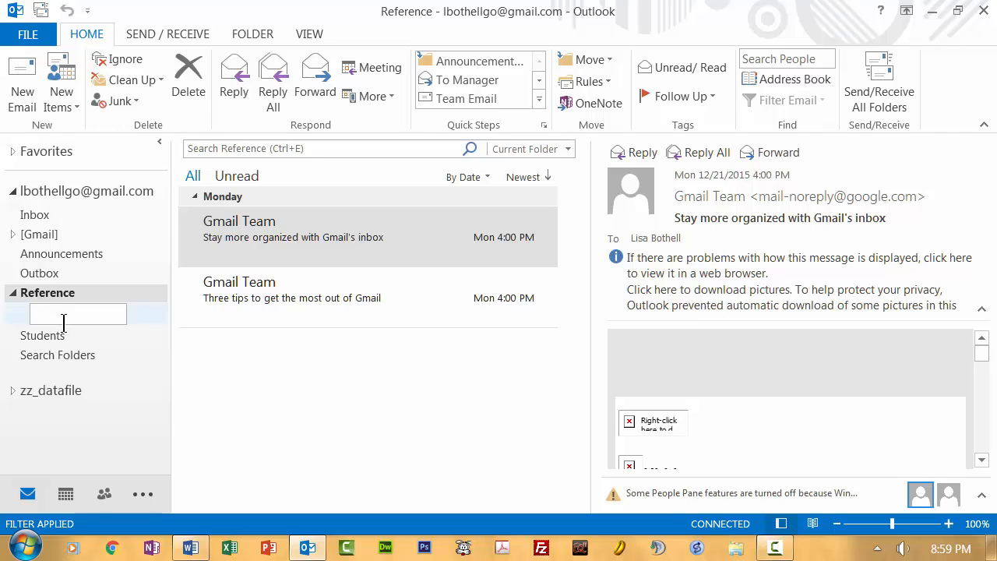
type("Gmail")
key("Return")
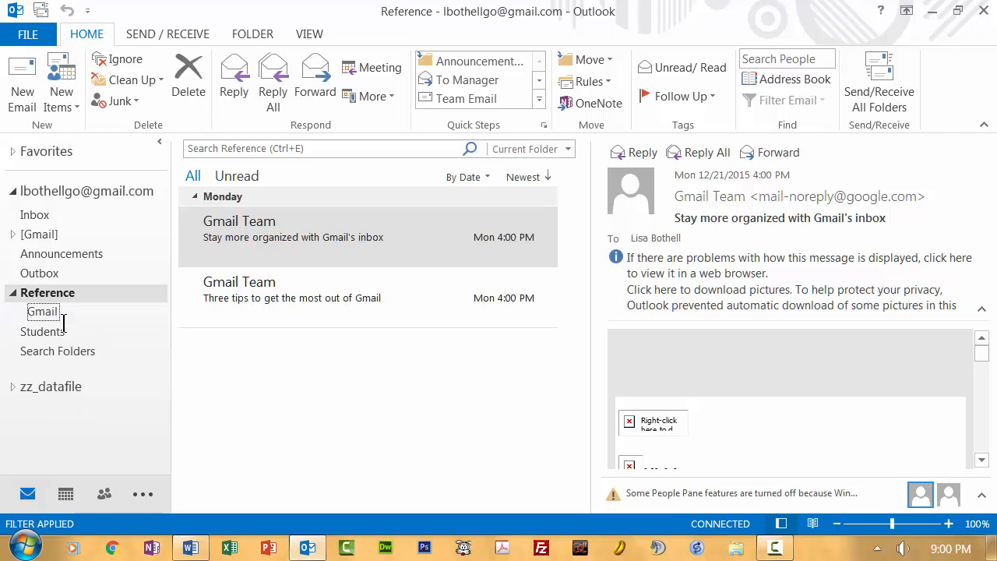
left_click_drag(234, 231, 56, 312)
Add a second subfolder named Outlook Tips under the Reference folder.
left_click(56, 293)
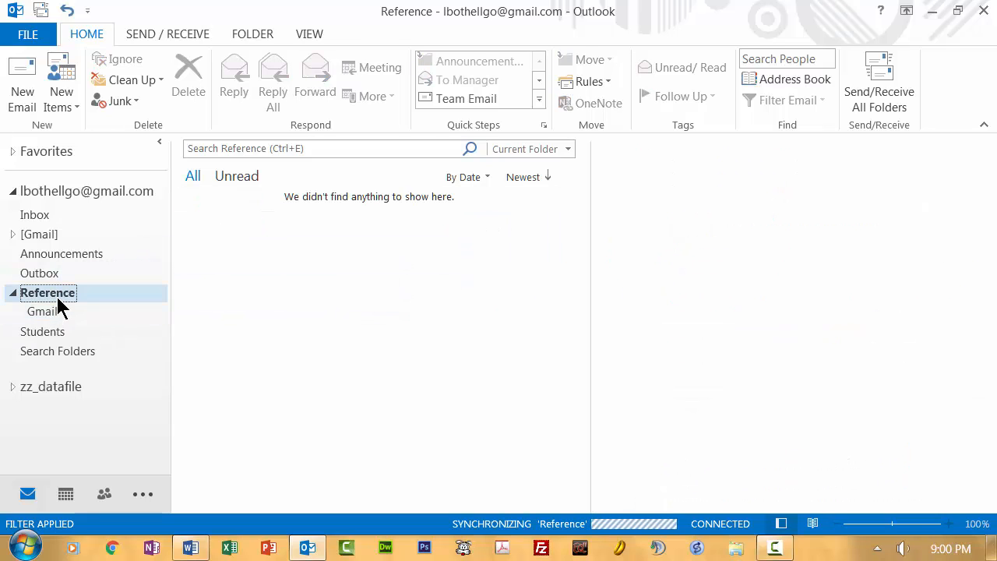
right_click(56, 294)
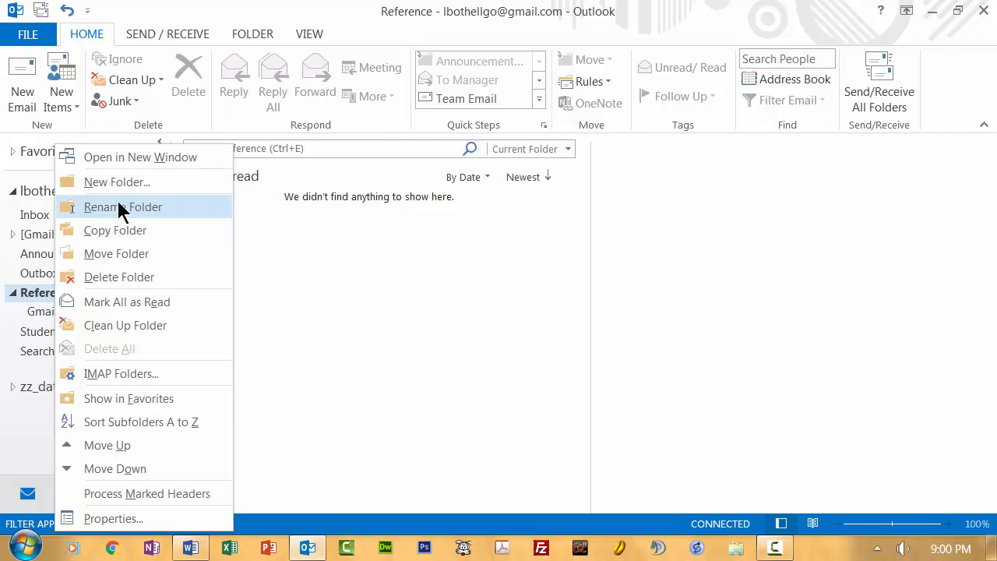
left_click(117, 180)
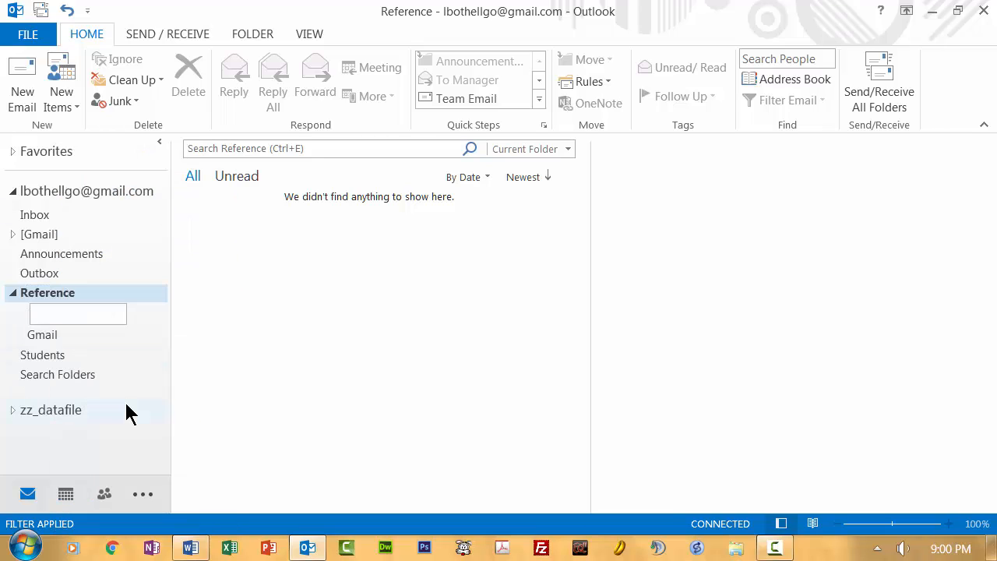
type("Outlook Tips")
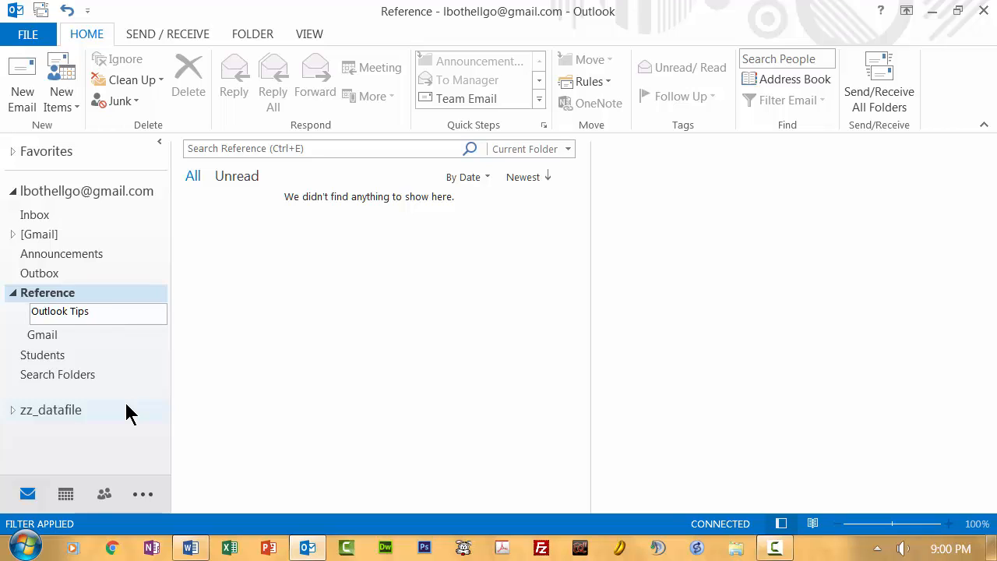
key("Return")
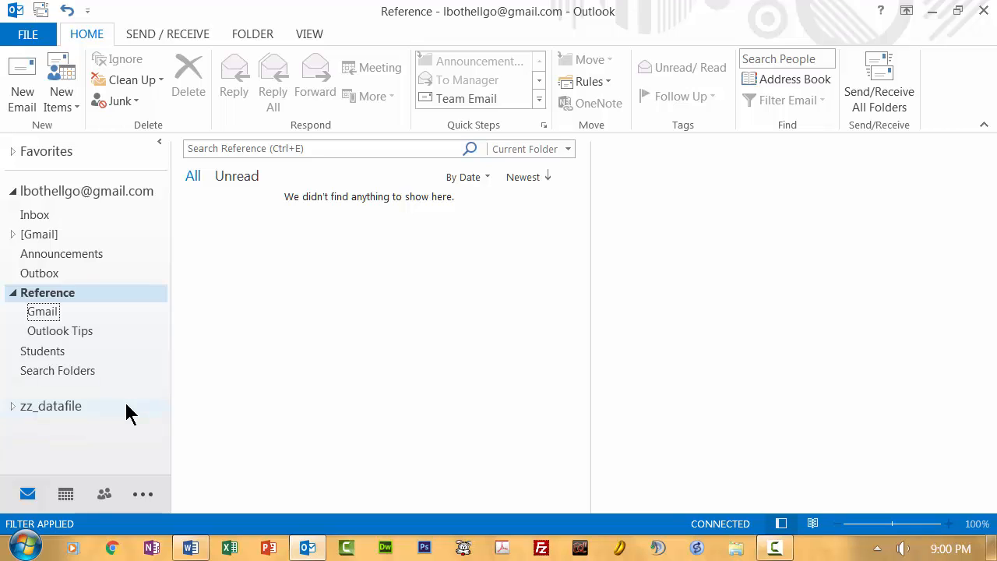